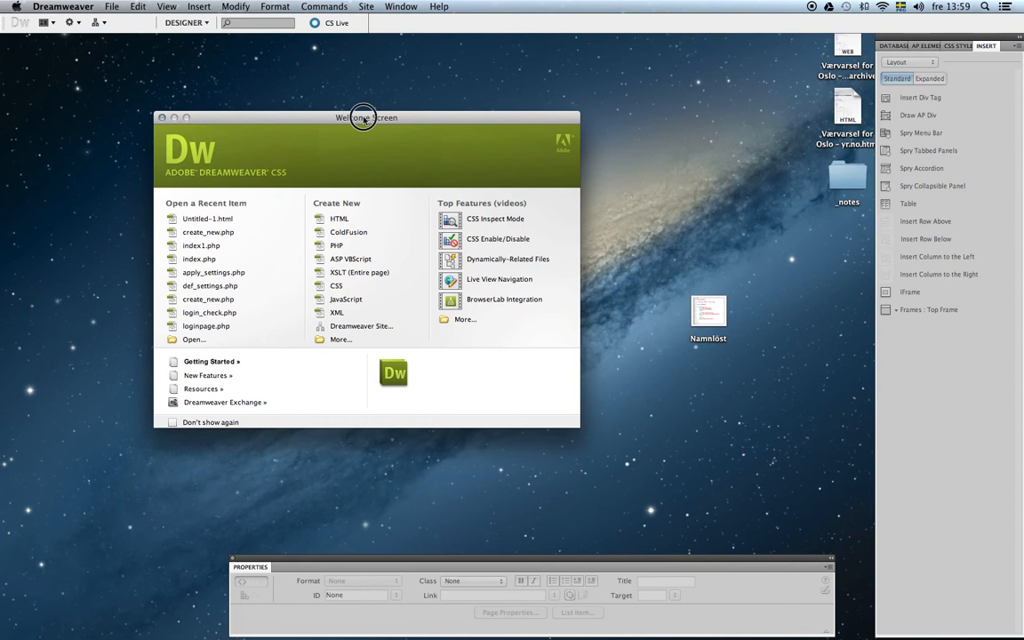
- Create a new blank HTML document and widen its code pane
left_click_drag(361, 119, 380, 103)
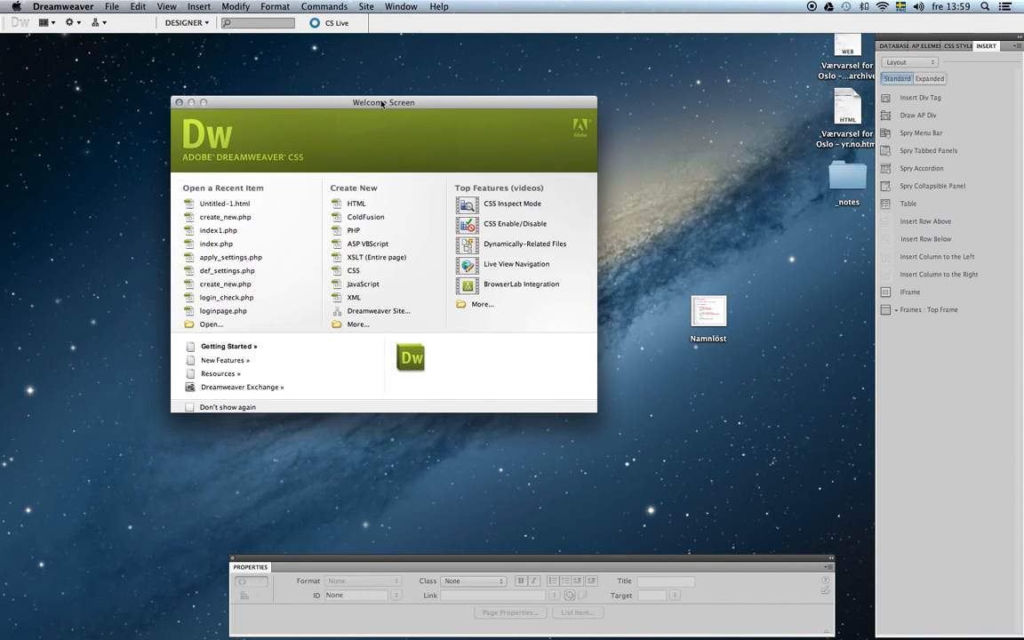
left_click(357, 205)
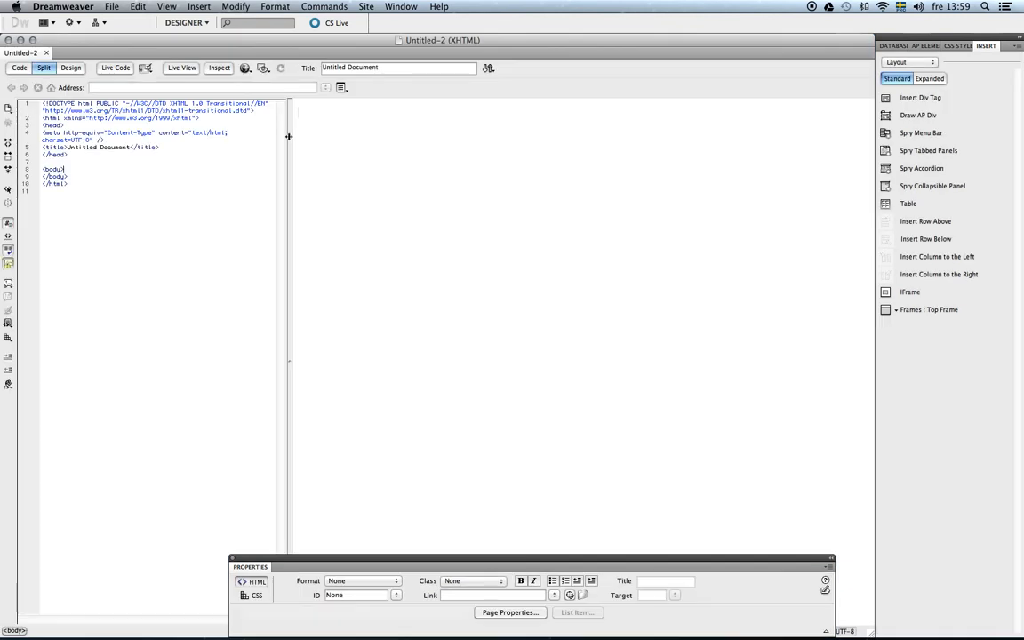
left_click_drag(287, 138, 369, 137)
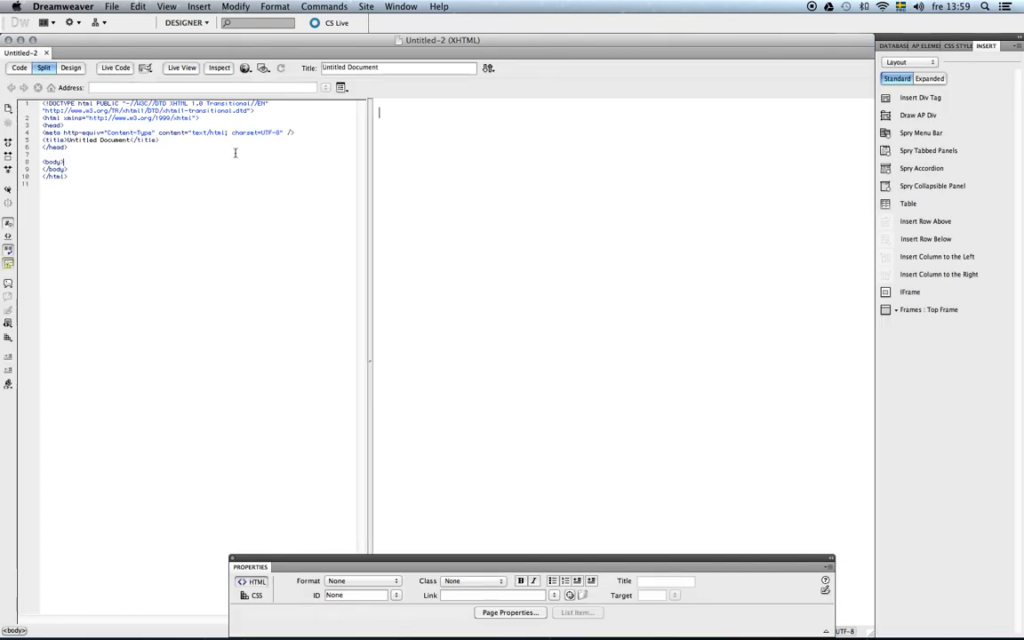
- Add the text "Hello!" inside the body element and refresh the design view
left_click(67, 162)
key("Return")
type("He")
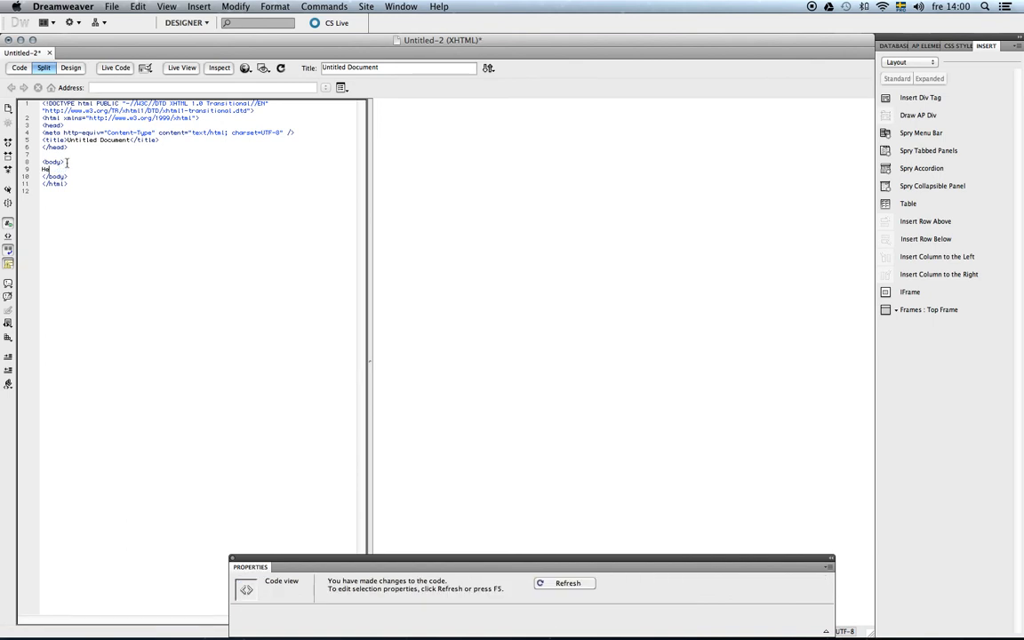
type("llo!")
key("F5")
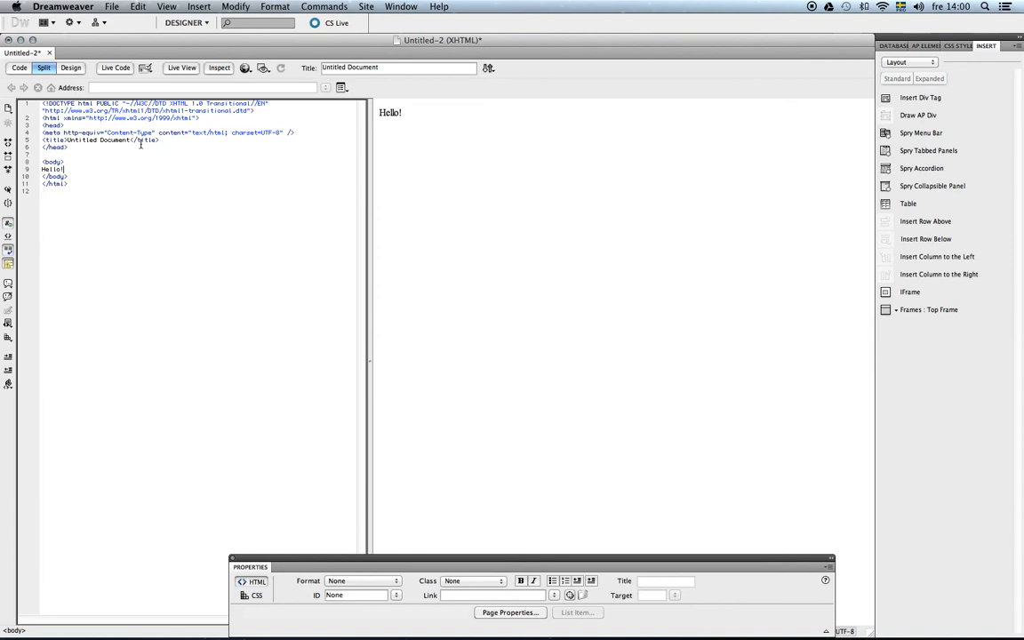
- Save the document as ftp.html in the bloglover folder
key("super+s")
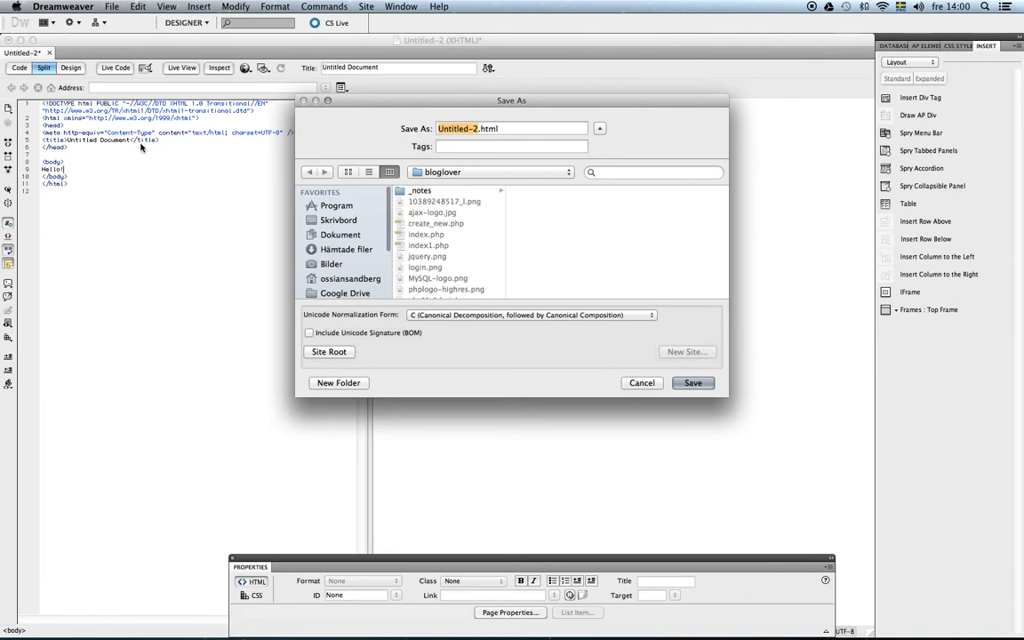
type("ftp")
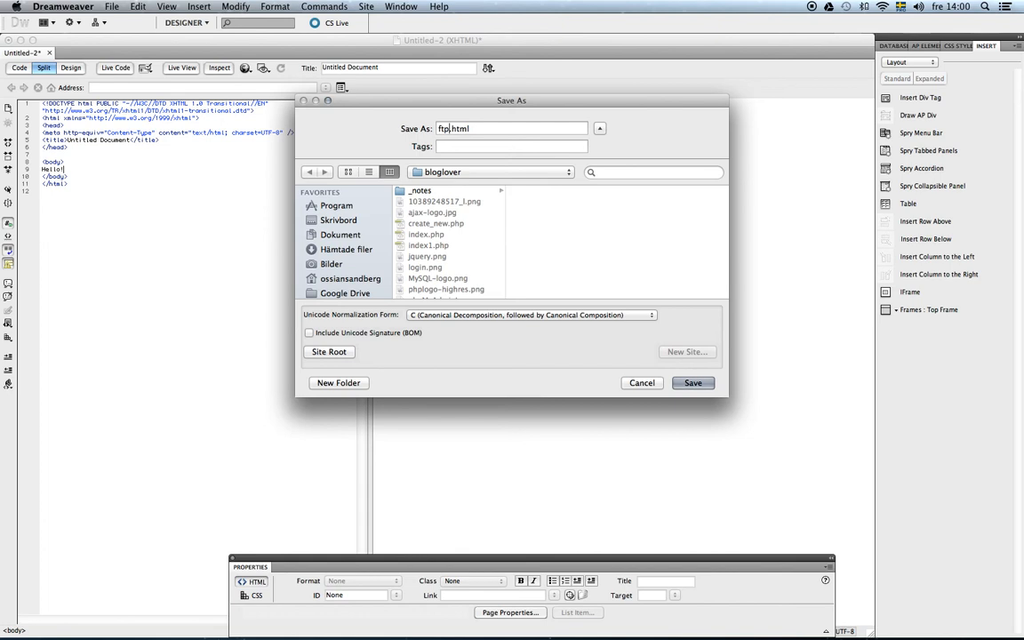
key("Return")
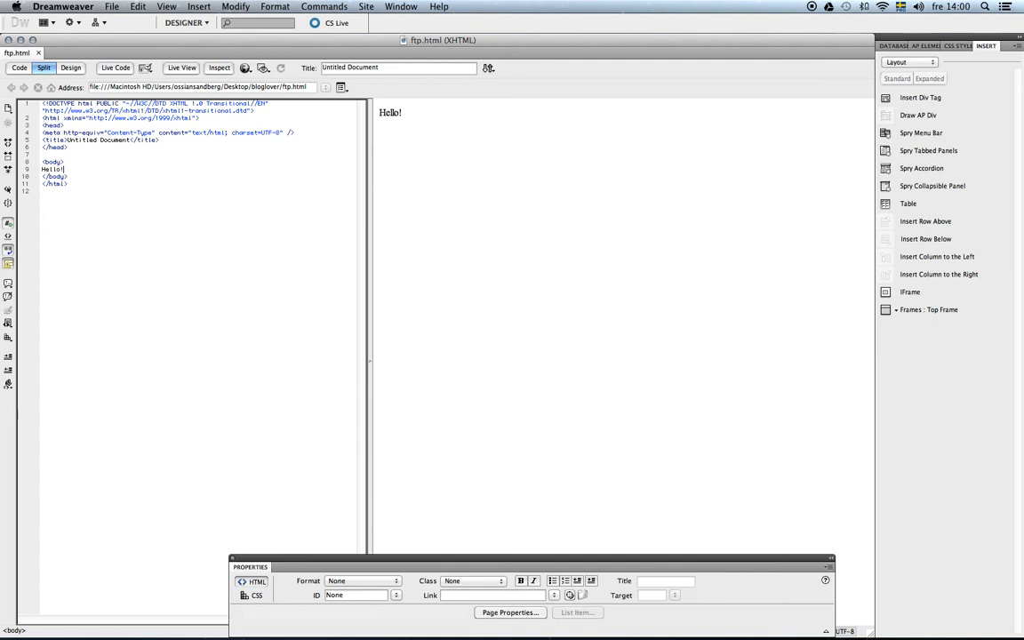
- Switch to the GoDaddy hosting panel in Safari and view the FTP Access page under Websites & Domains
left_click_drag(1023, 191, 589, 22)
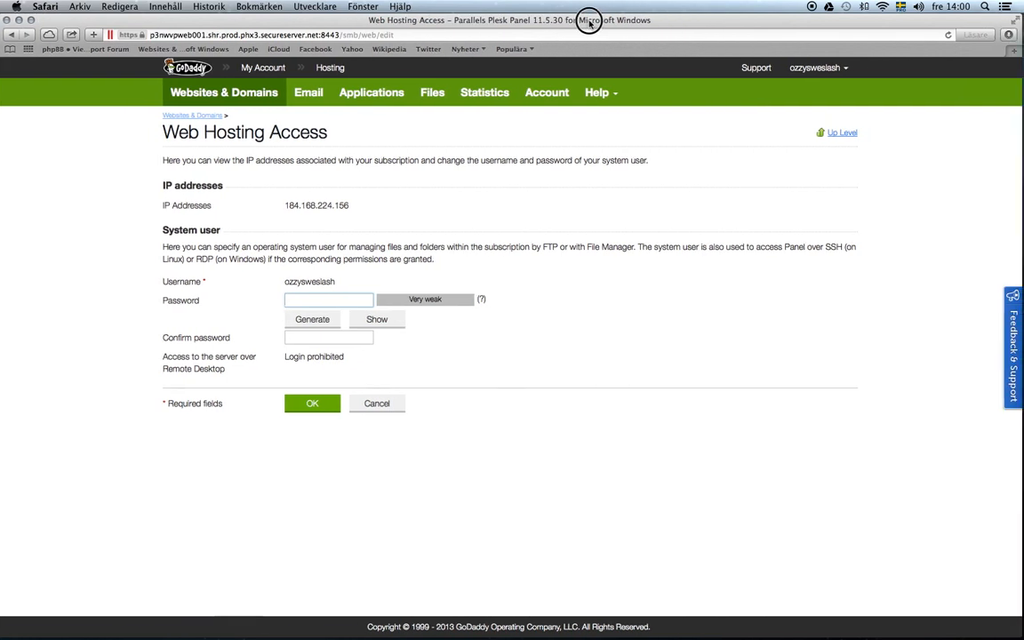
left_click(220, 92)
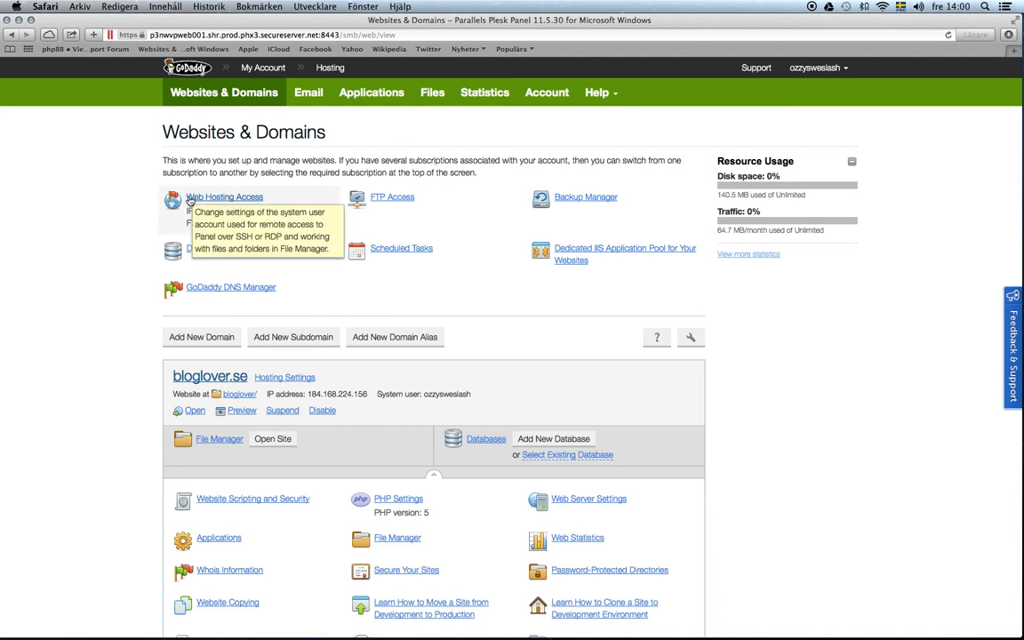
left_click(382, 203)
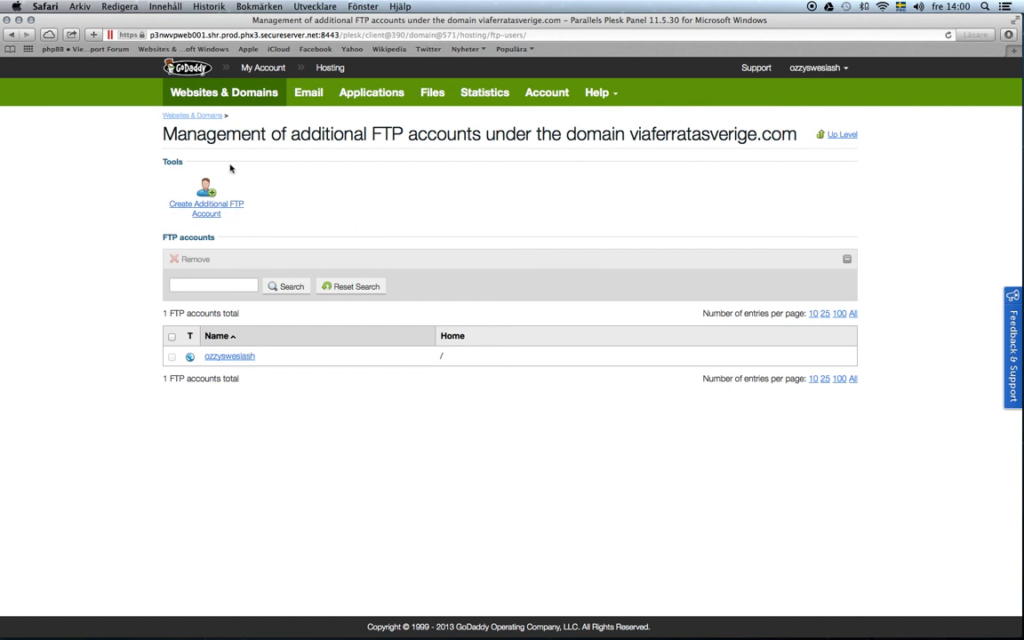
- Open the Web Hosting Access page from Websites & Domains and locate the server's IP address and the system username
left_click(205, 114)
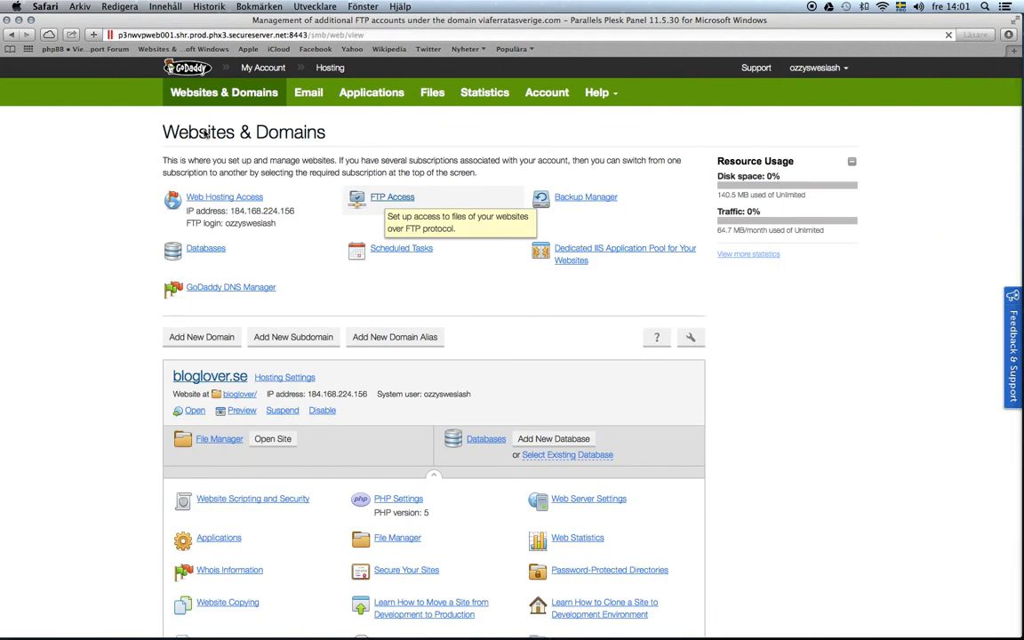
left_click(226, 198)
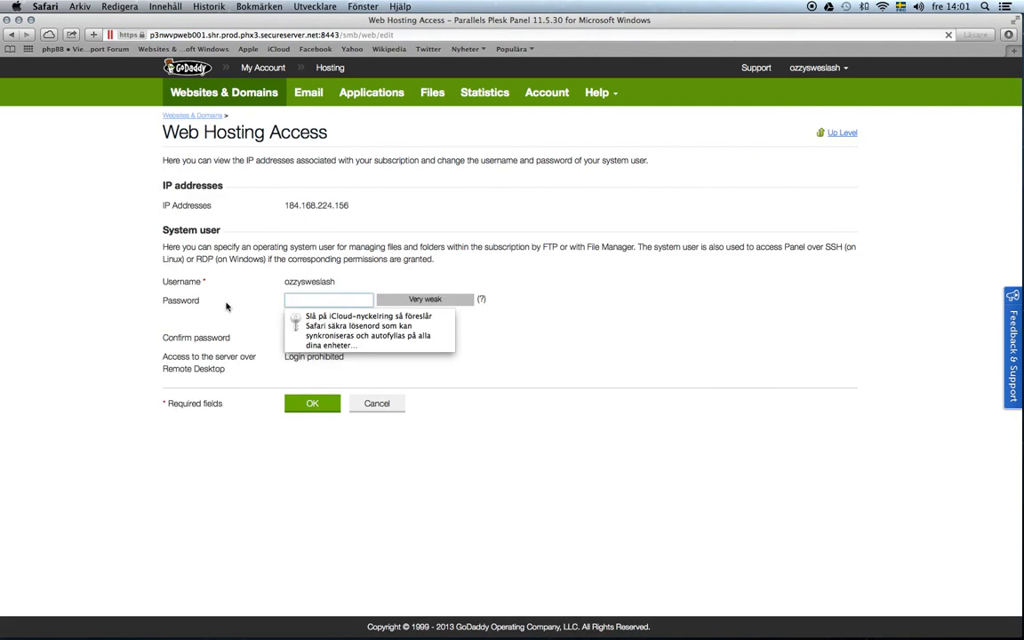
left_click(281, 205)
left_click_drag(282, 204, 357, 204)
left_click(358, 205)
left_click_drag(281, 283, 348, 283)
left_click(348, 283)
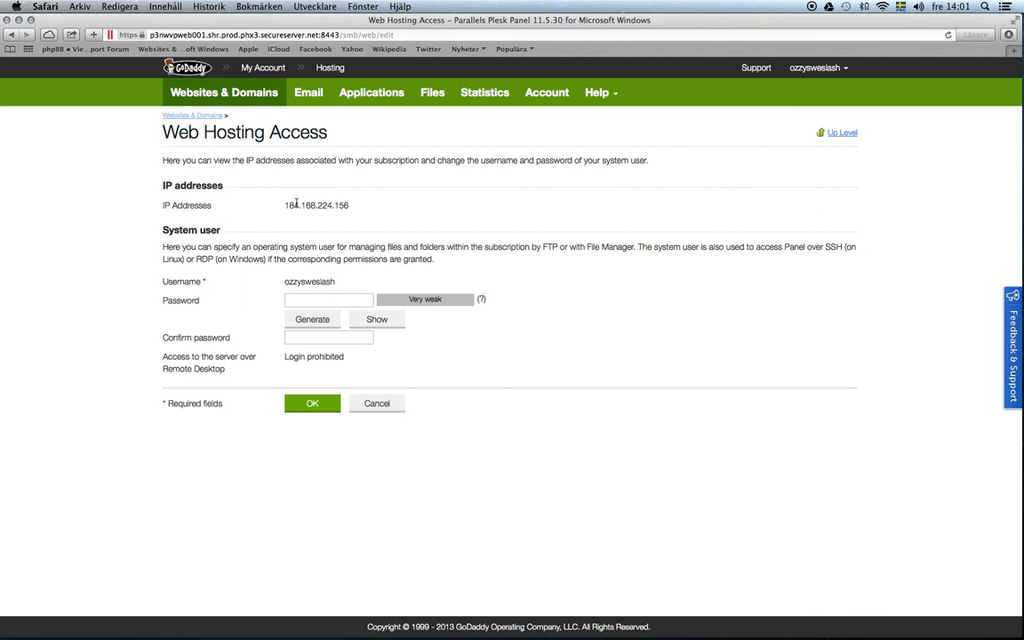
- Minimize the browser window, return to ftp.html in Dreamweaver, and close the Properties panel
key("ctrl+Left")
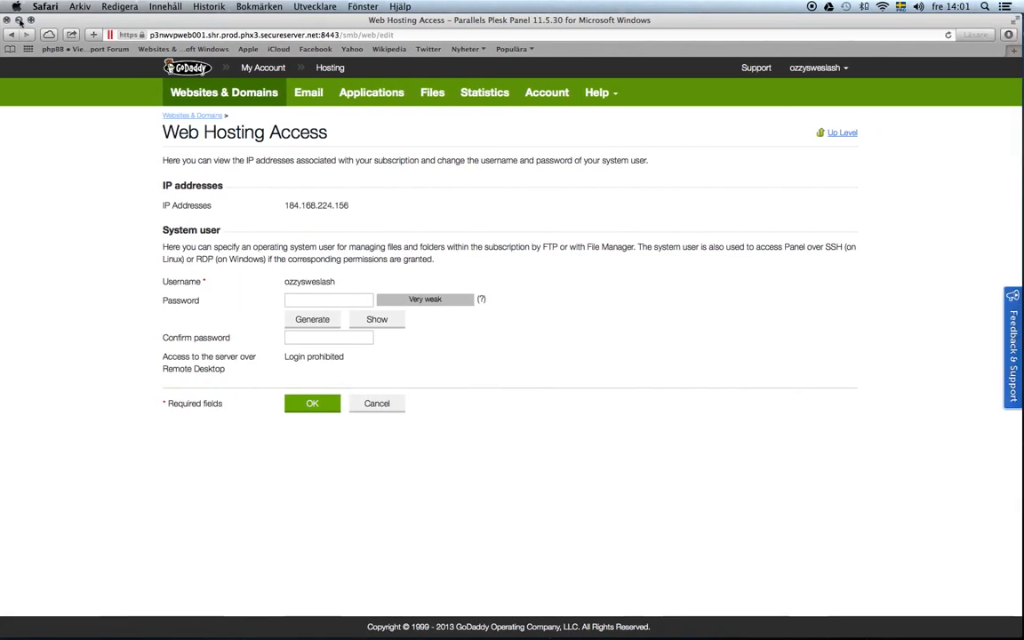
left_click(19, 19)
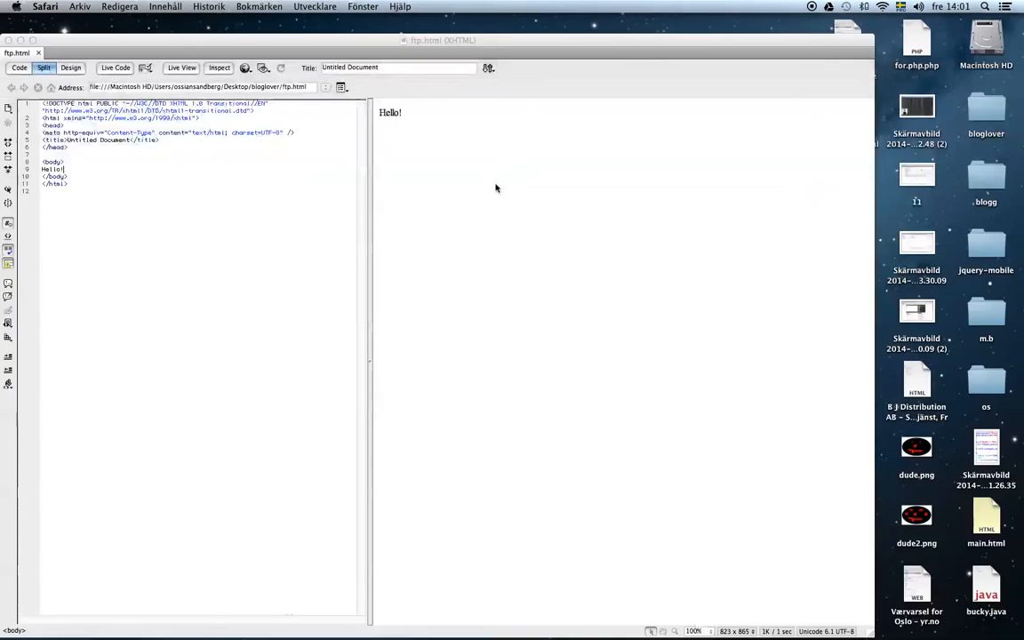
left_click(494, 42)
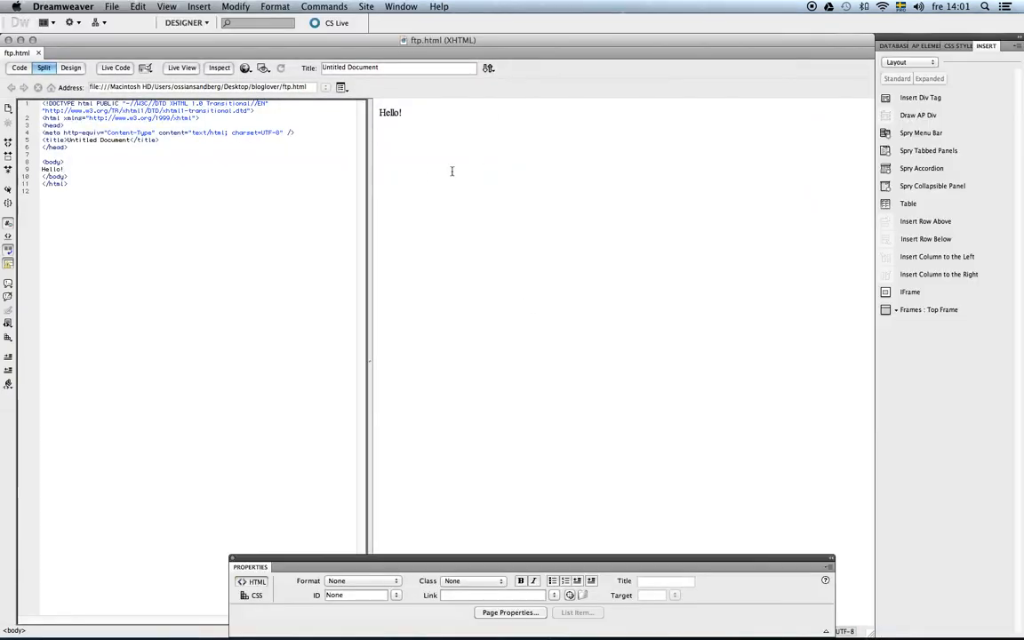
left_click(233, 561)
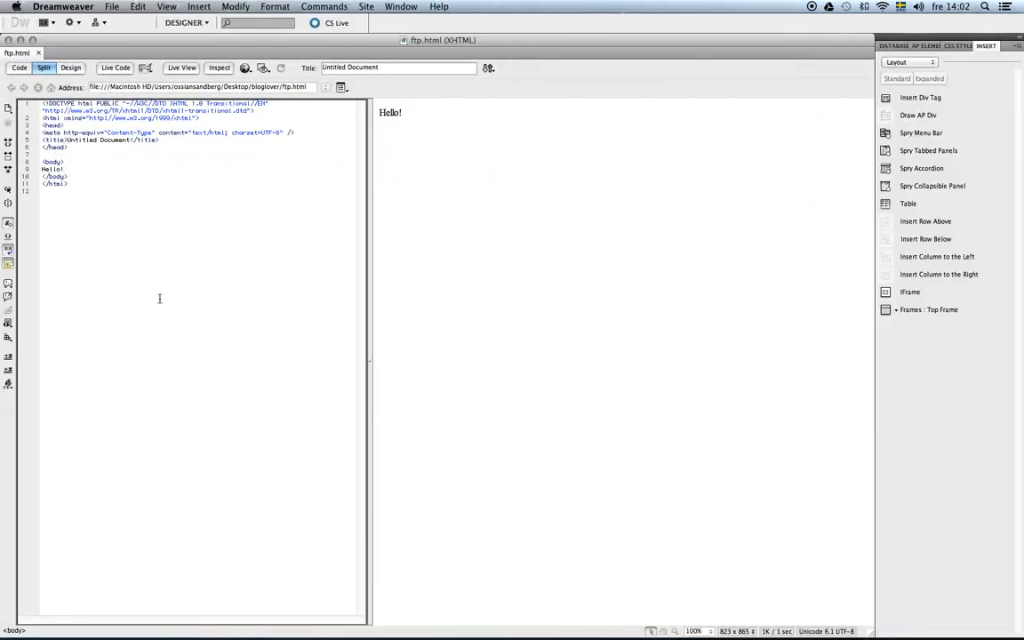
left_click(109, 8)
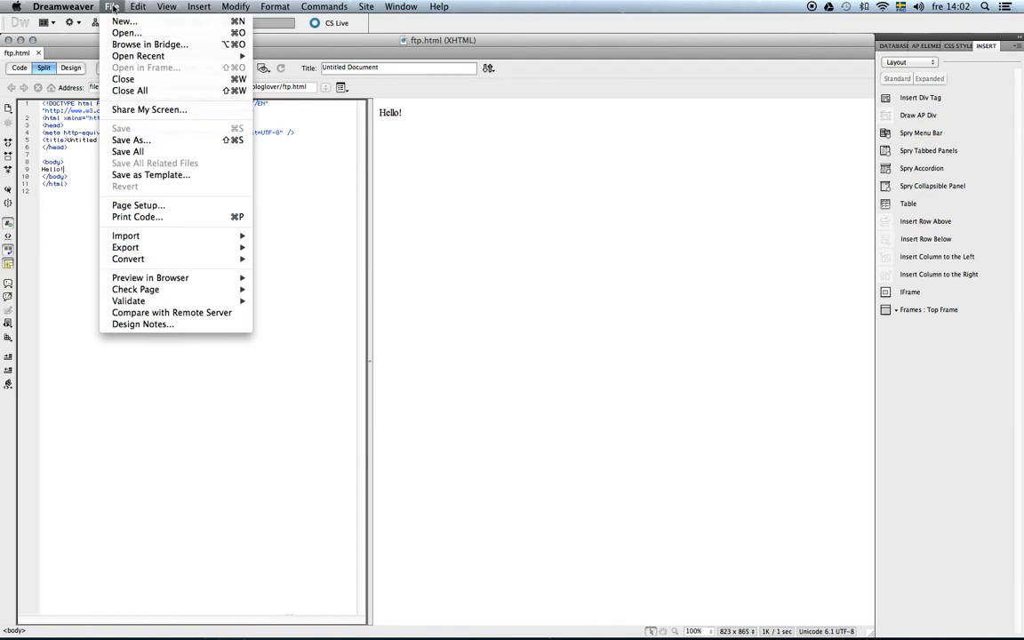
left_click(152, 142)
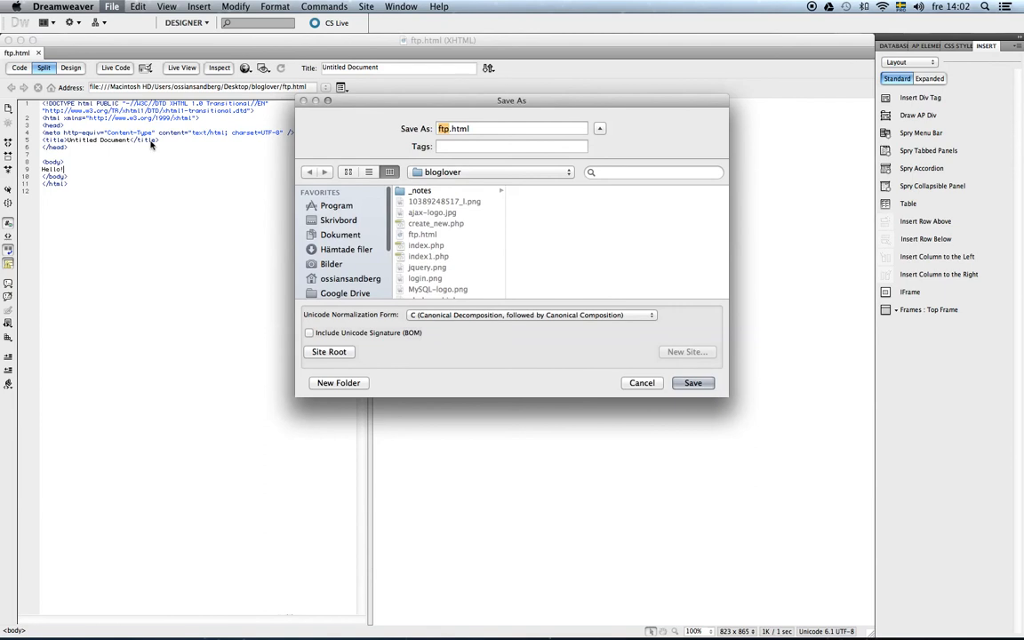
key("Escape")
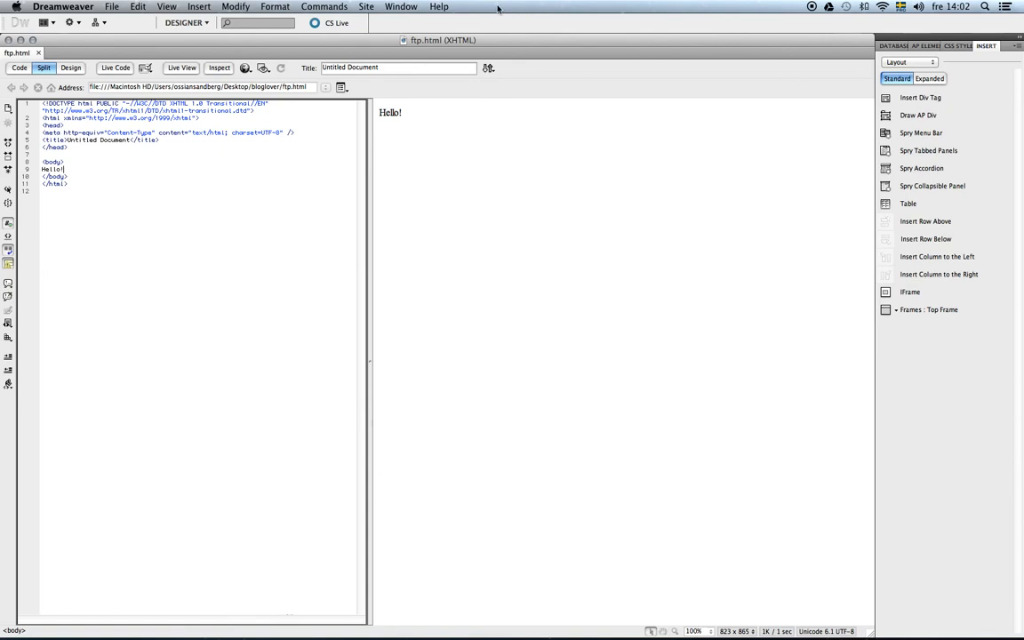
- Start defining a new site and move its setup dialog higher over the document
left_click(366, 8)
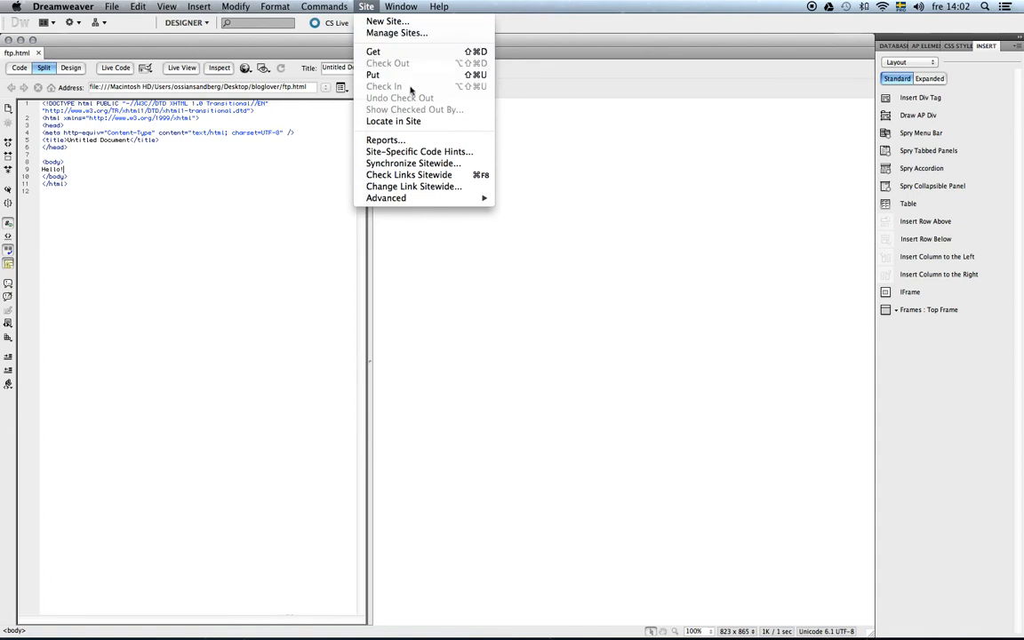
left_click(414, 24)
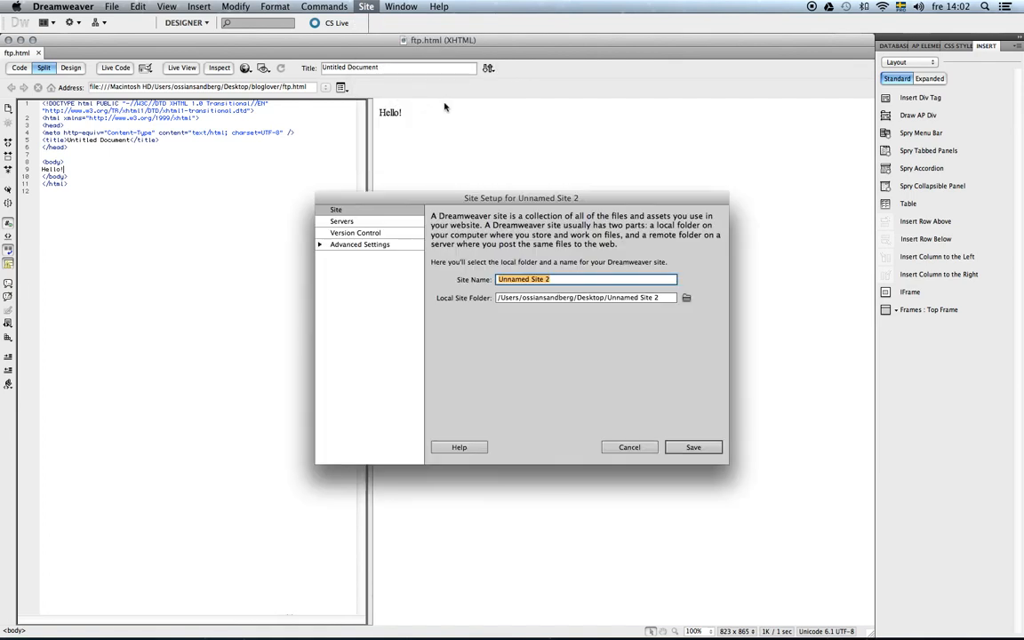
left_click_drag(484, 192, 494, 147)
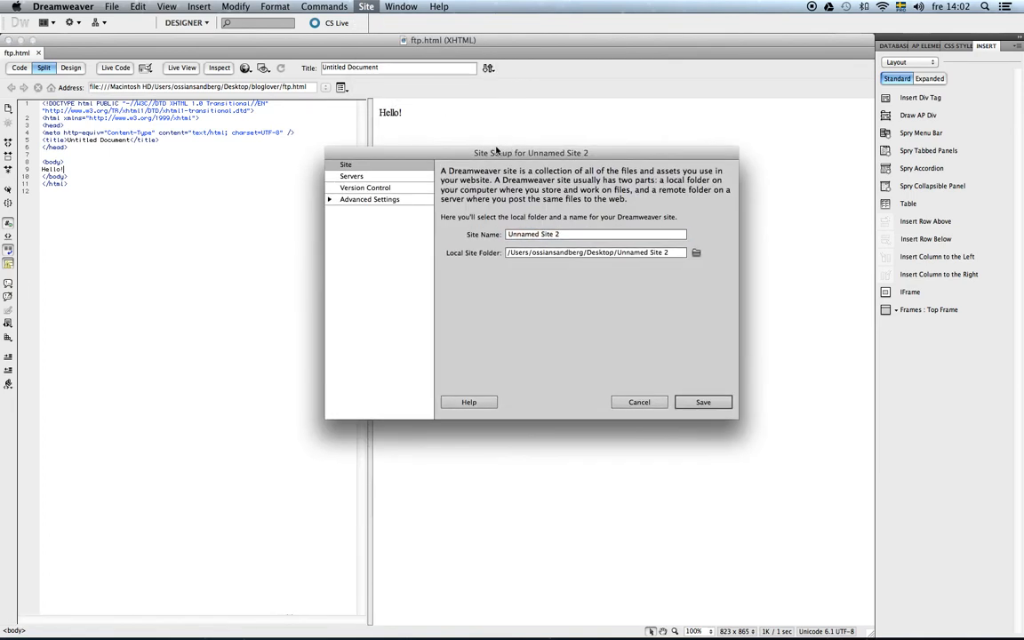
- Look through the Servers, Version Control and Advanced Settings categories of the new site's setup
left_click(362, 176)
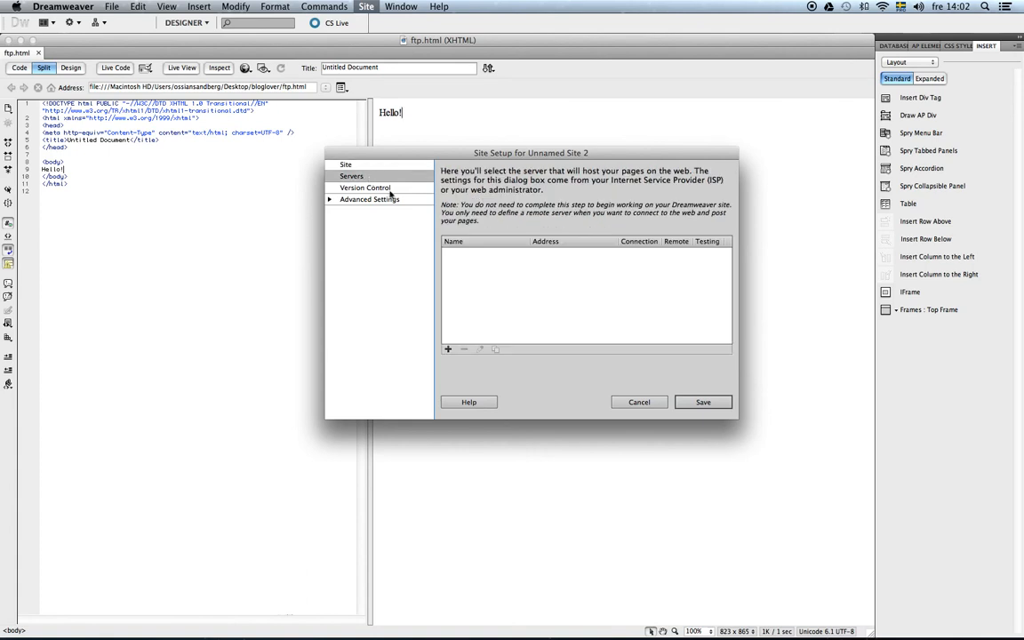
left_click(380, 190)
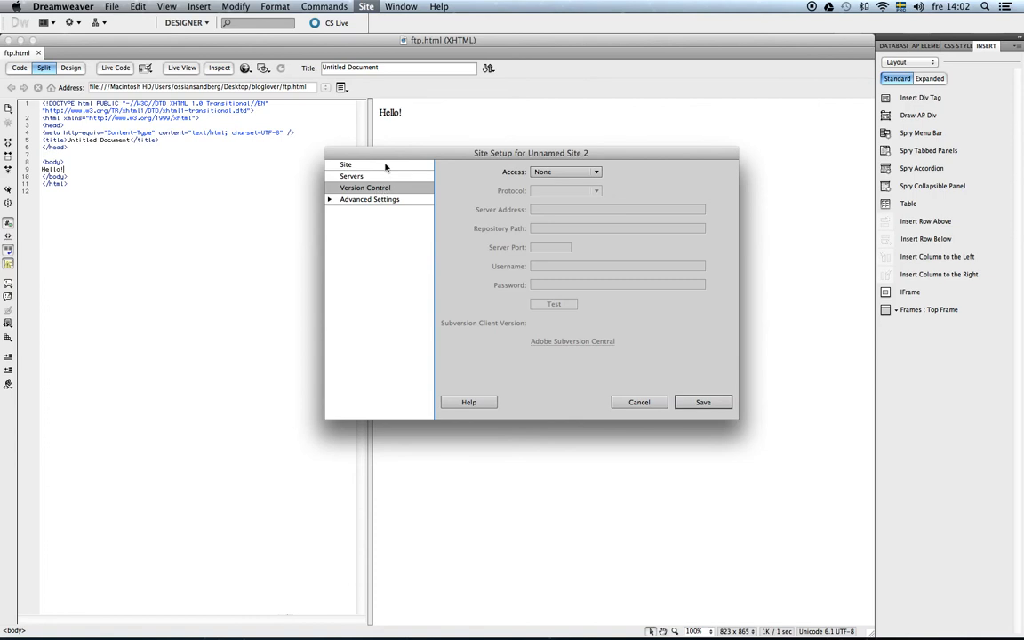
left_click(385, 166)
left_click(379, 176)
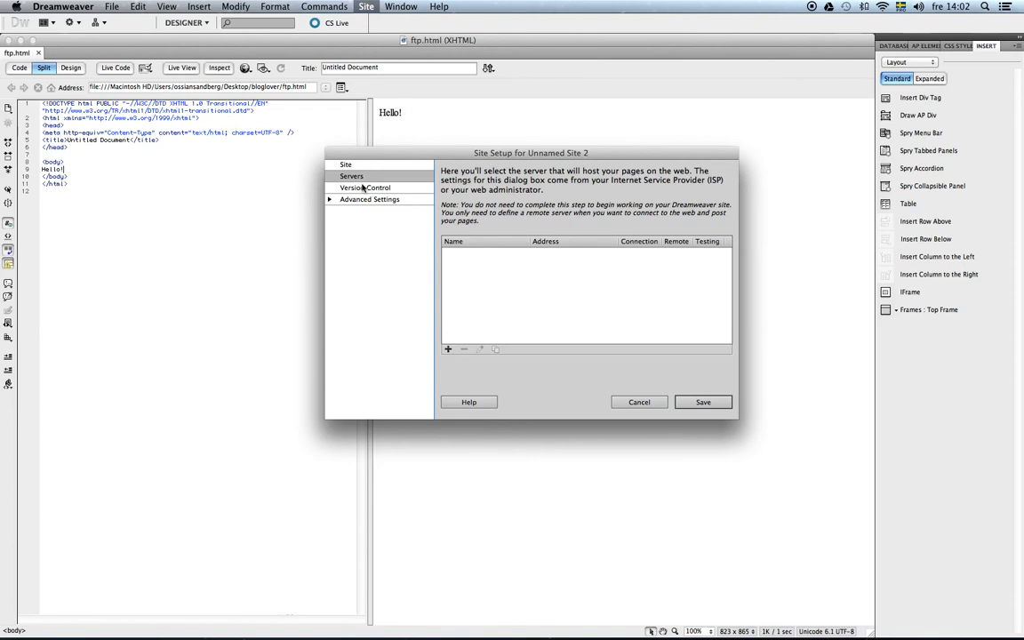
left_click(331, 200)
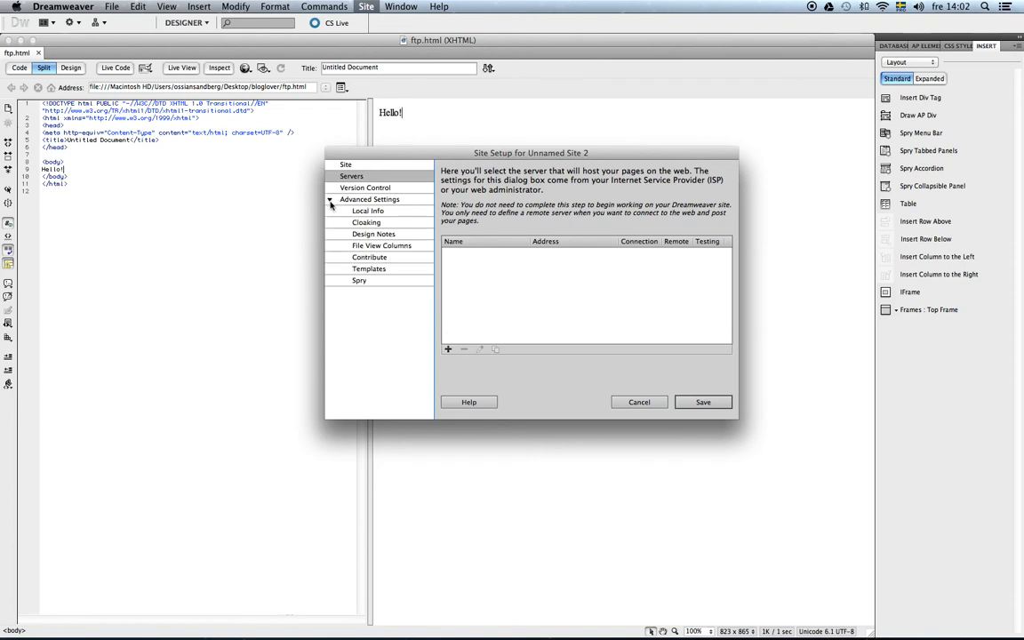
left_click(330, 200)
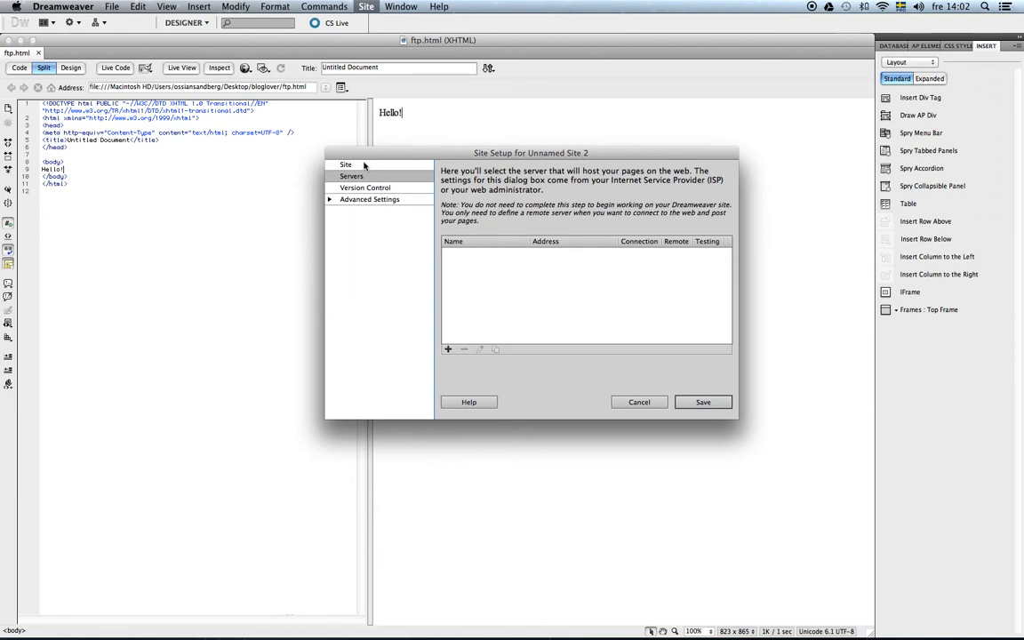
- Name the site "ftp site" and set its local site folder to ftp on the Desktop
left_click(360, 165)
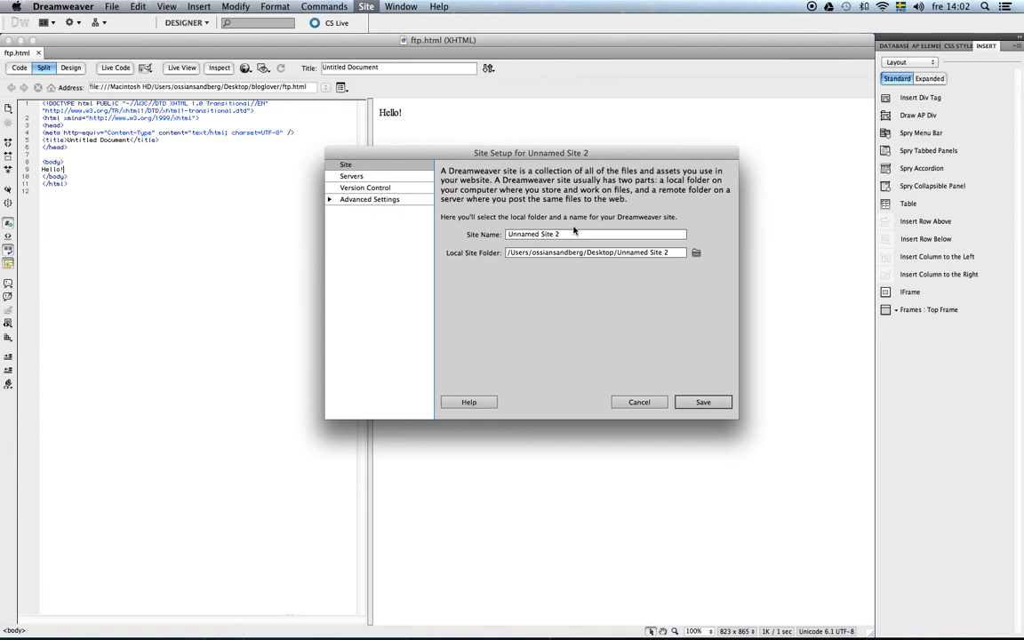
left_click(509, 234)
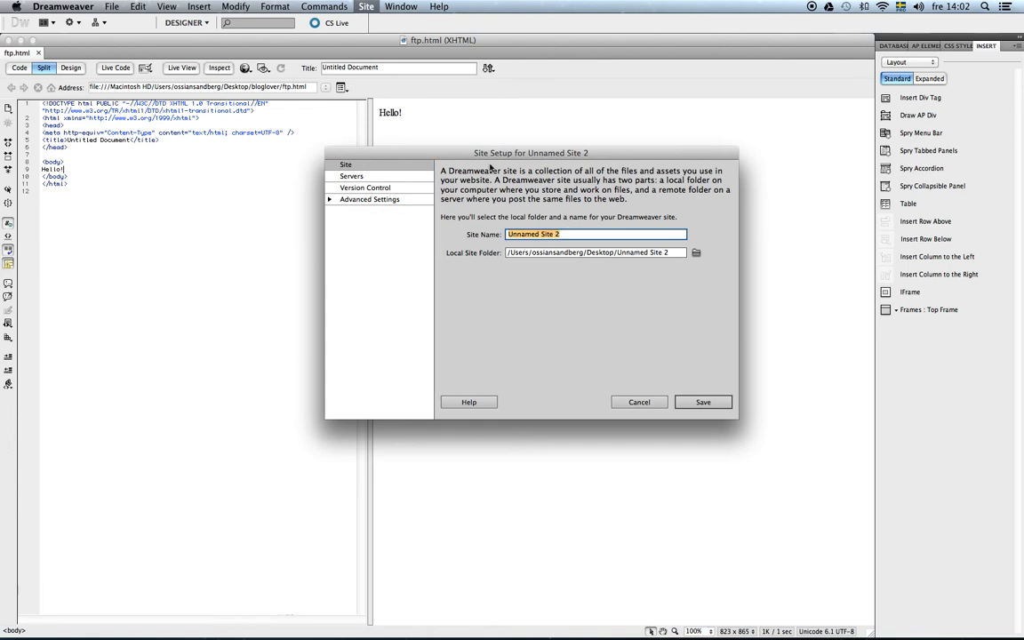
type("ft site")
left_click(675, 253)
left_click_drag(682, 252, 617, 253)
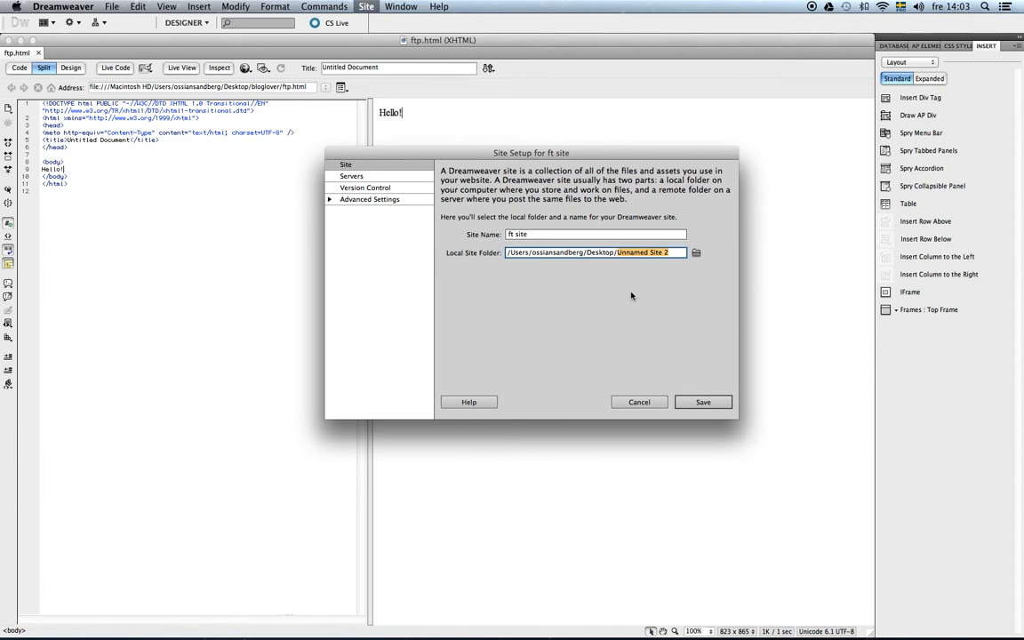
type("ftp")
left_click(588, 318)
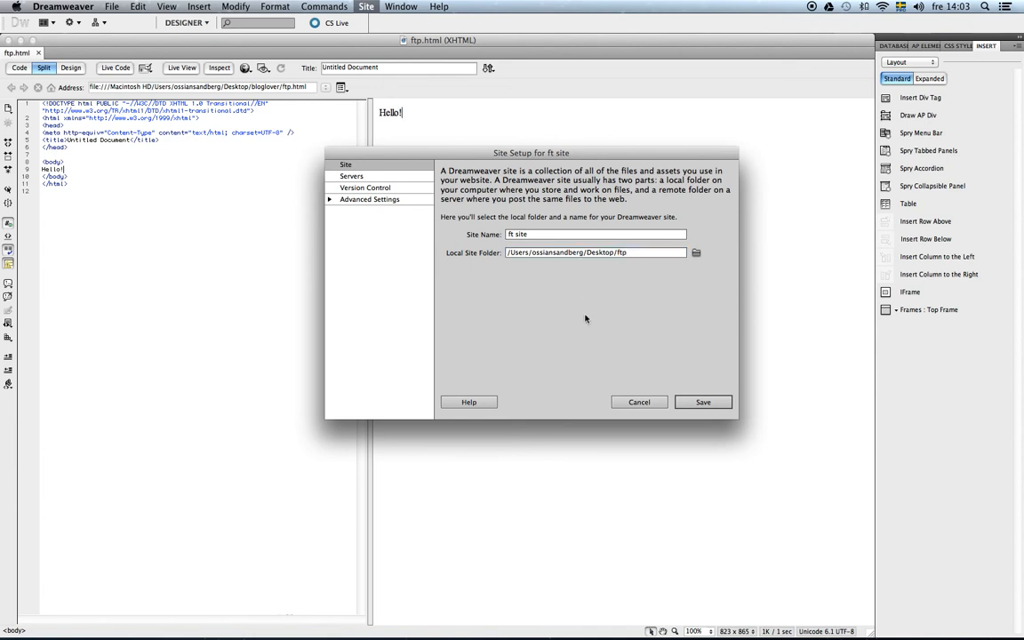
left_click(515, 234)
type("p")
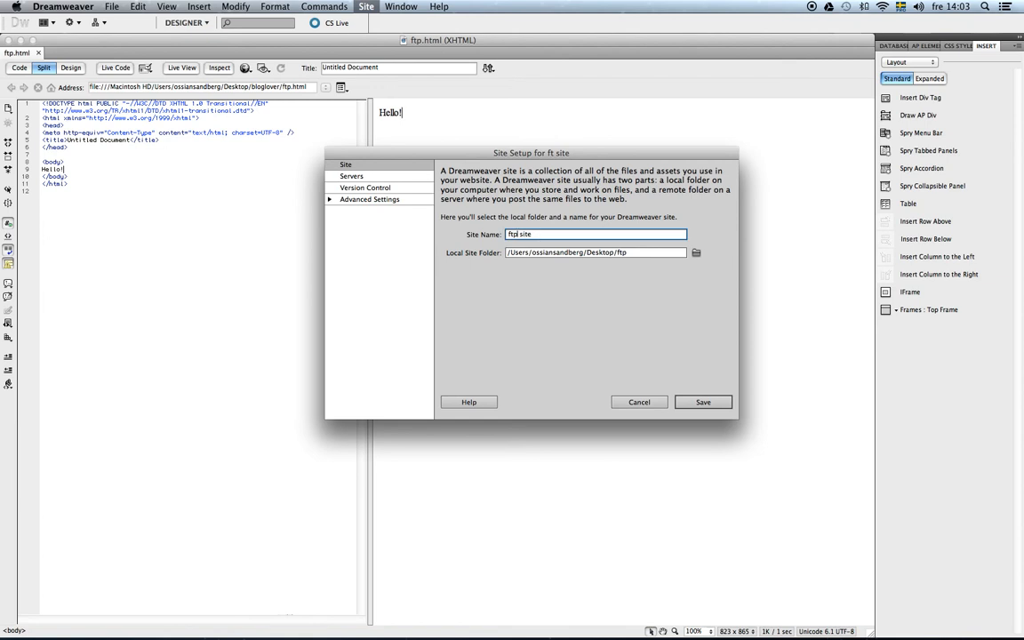
- Add a new server to the site, checking its advanced settings before naming it "FTP Tutorial"
left_click(415, 177)
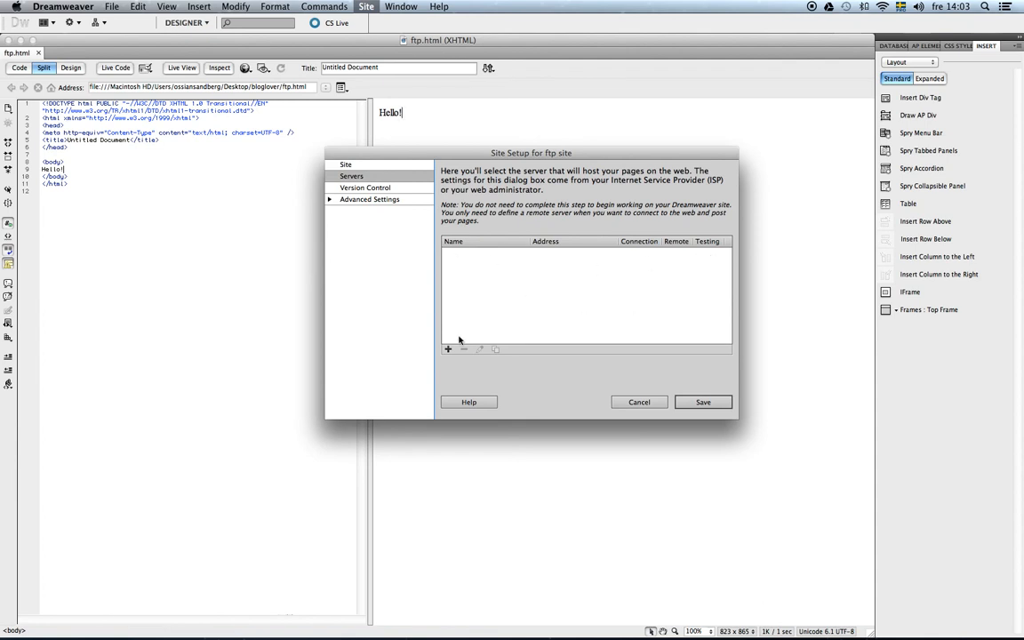
left_click(447, 351)
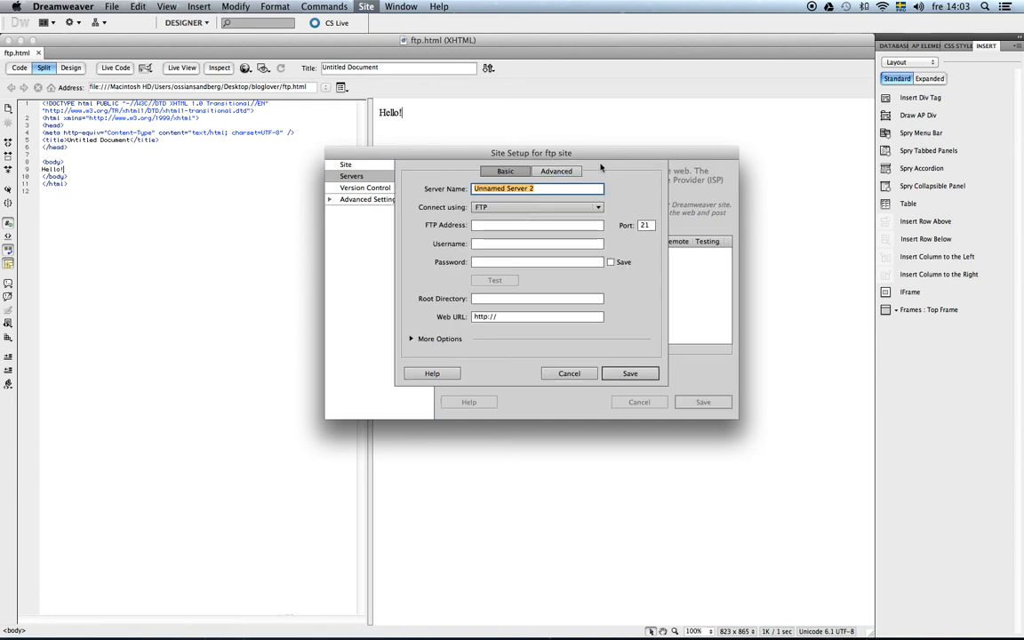
left_click_drag(603, 163, 616, 140)
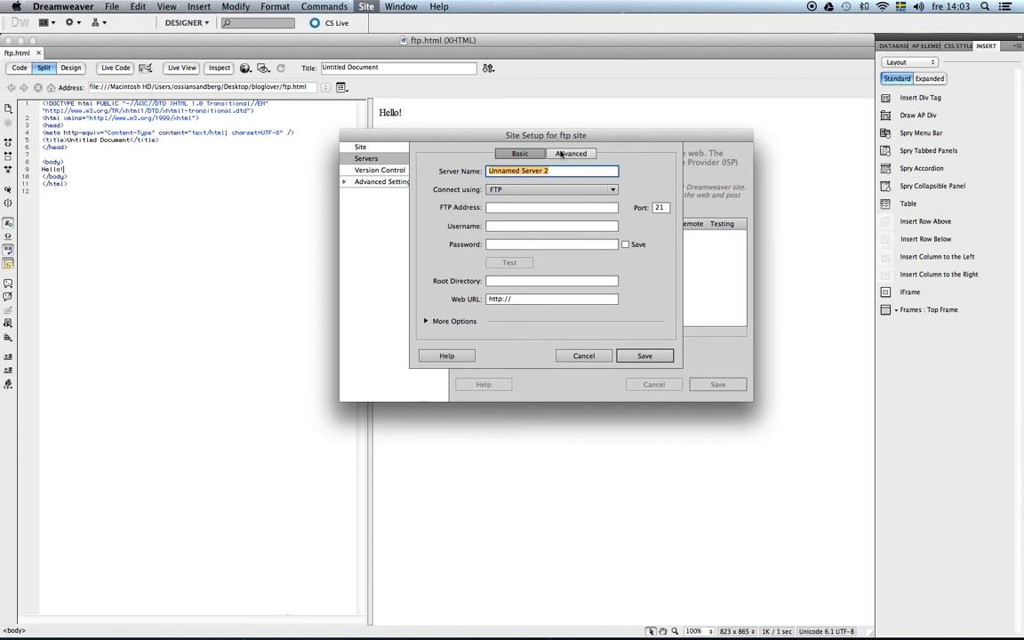
left_click(521, 155)
left_click(569, 154)
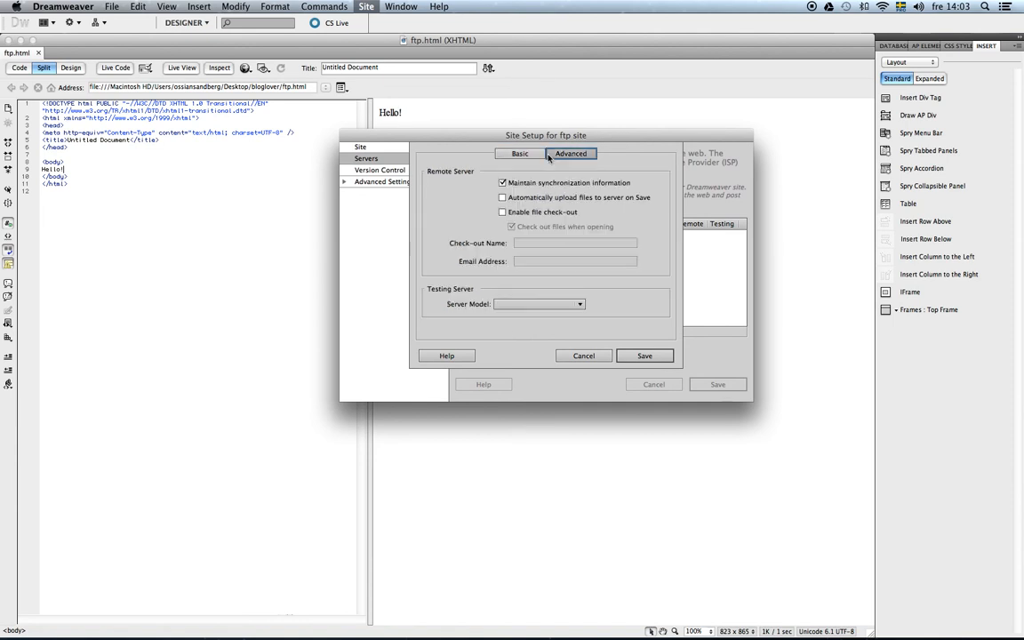
left_click(534, 155)
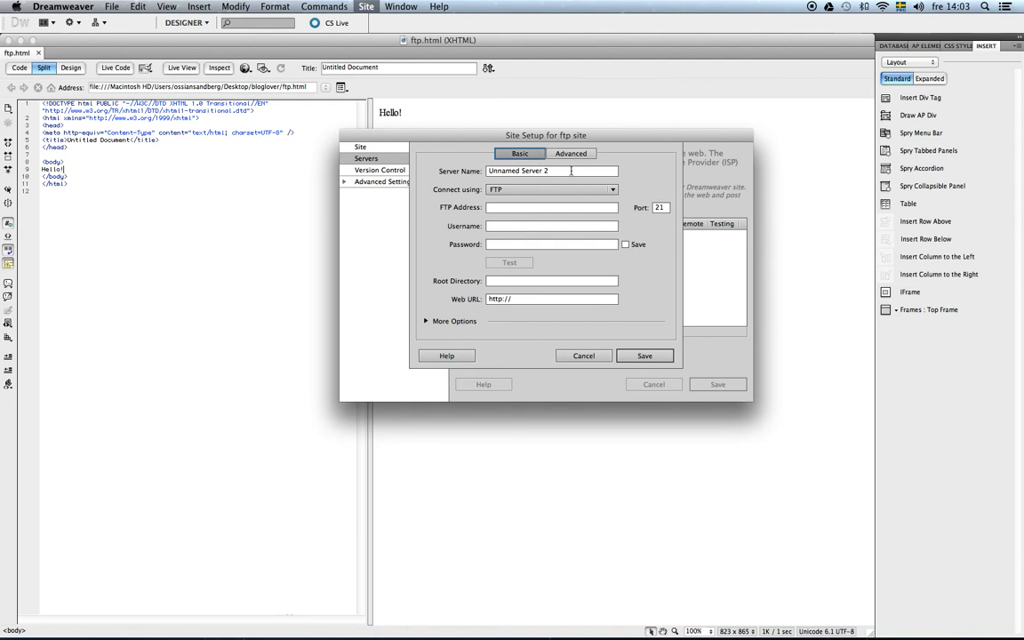
left_click_drag(573, 170, 387, 165)
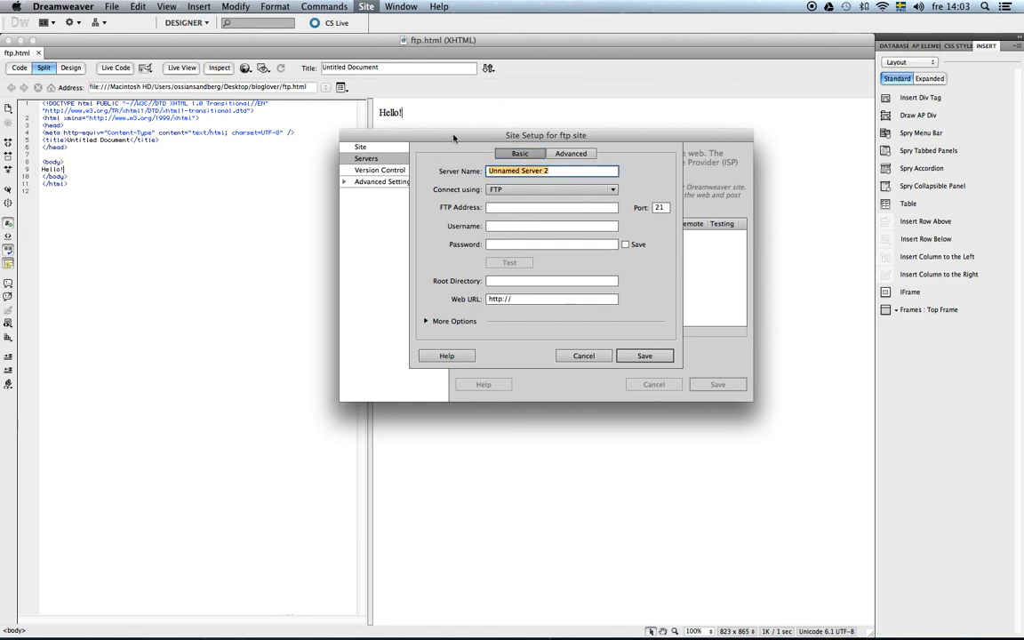
type("FTP Tutorial")
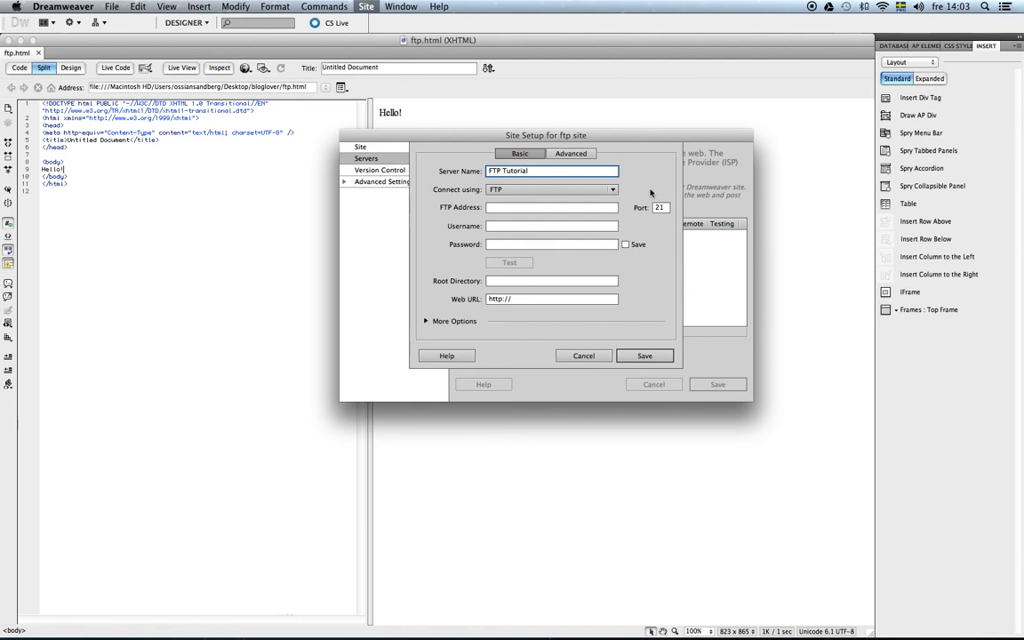
- Look through the server's connection types, try RDS, and set the connection back to FTP
left_click(613, 192)
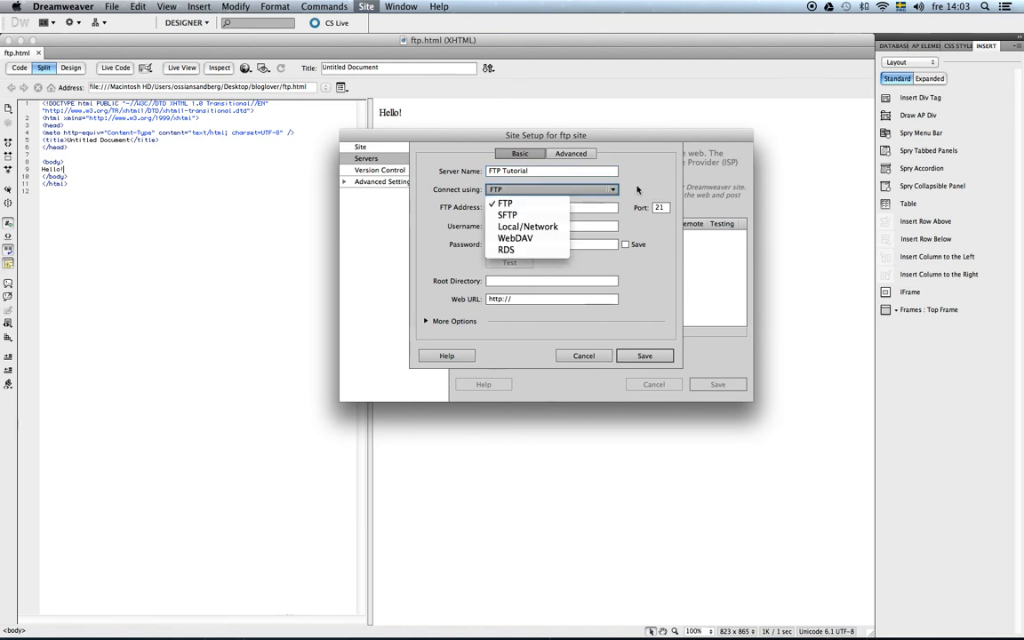
left_click(648, 187)
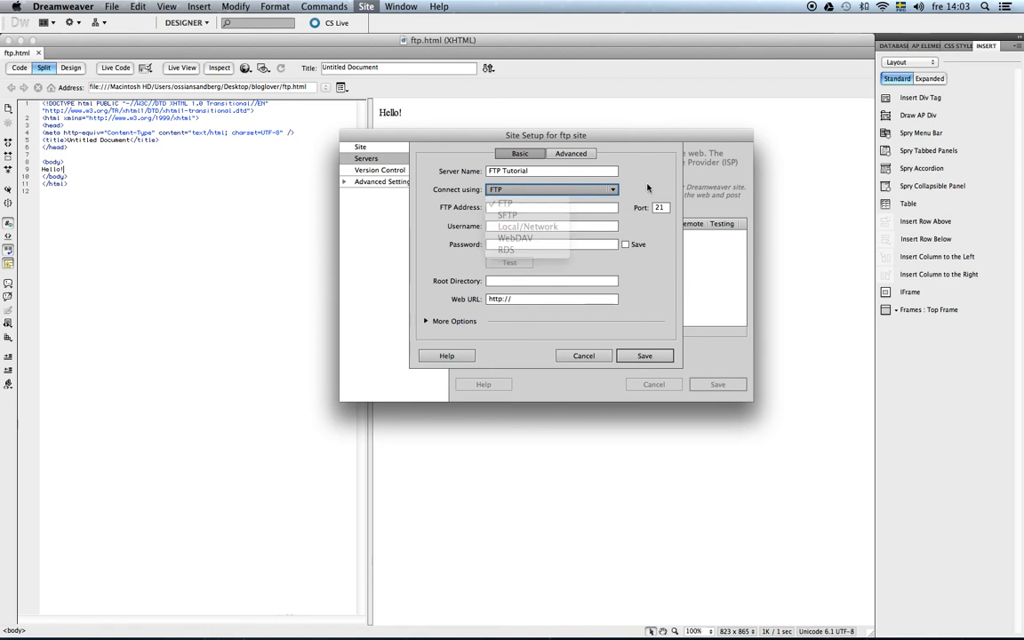
left_click(612, 189)
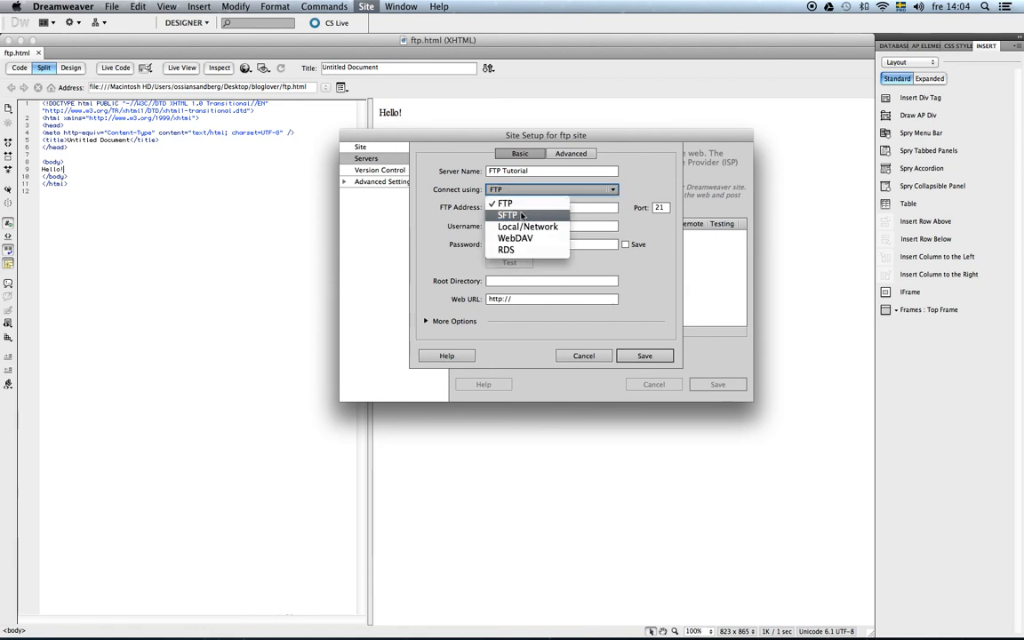
left_click(658, 169)
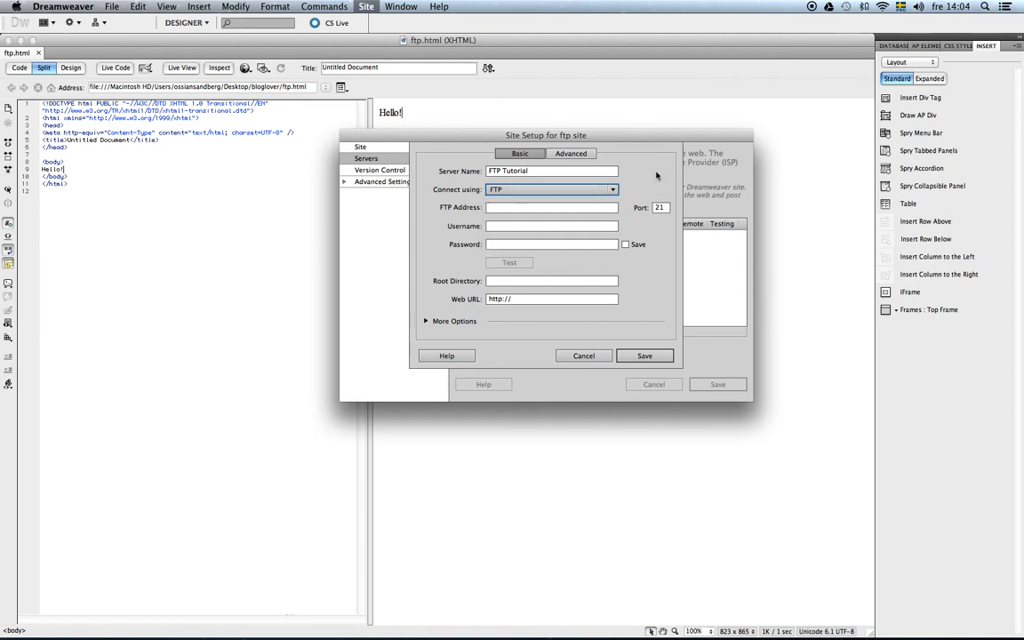
left_click(612, 190)
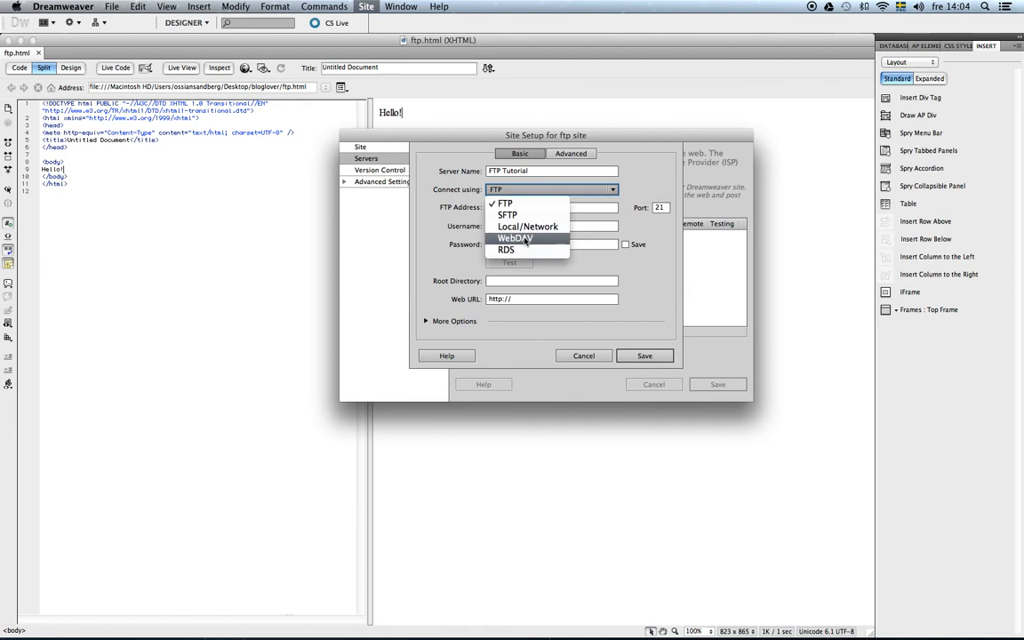
left_click(515, 251)
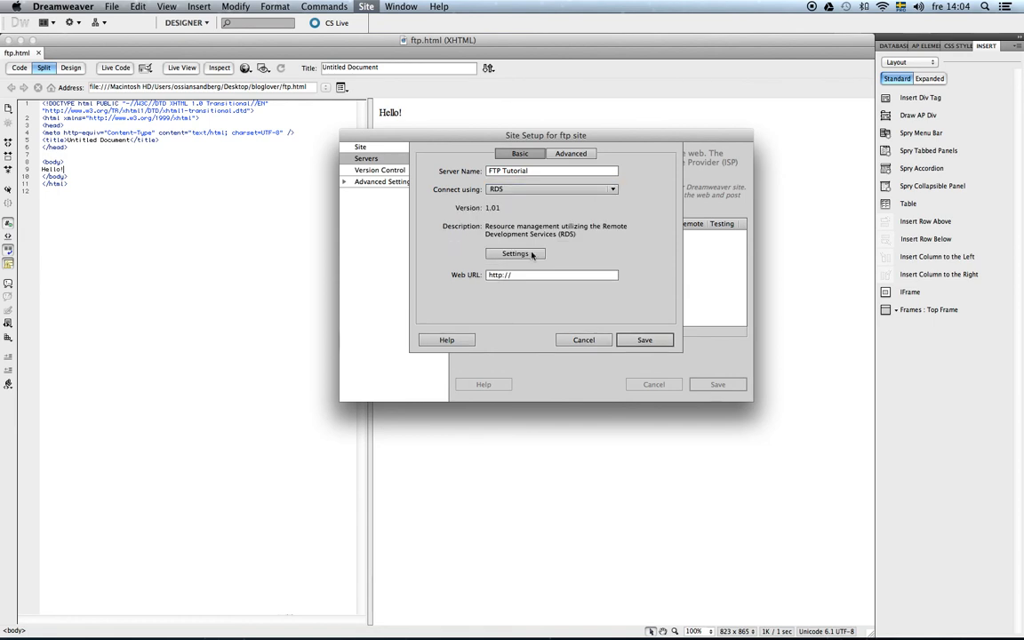
left_click(526, 275)
left_click(609, 190)
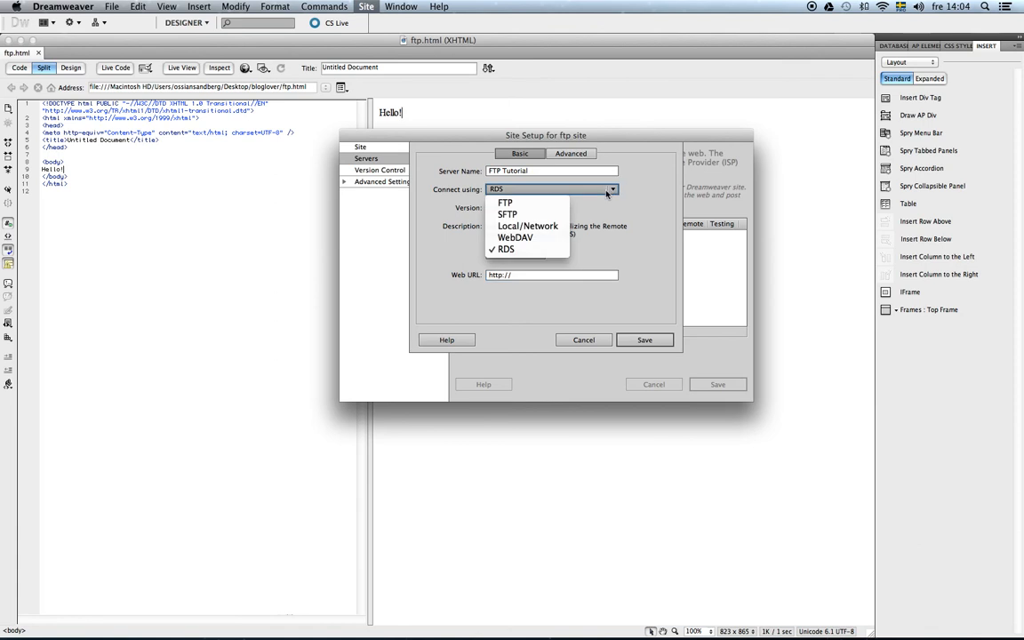
left_click(513, 205)
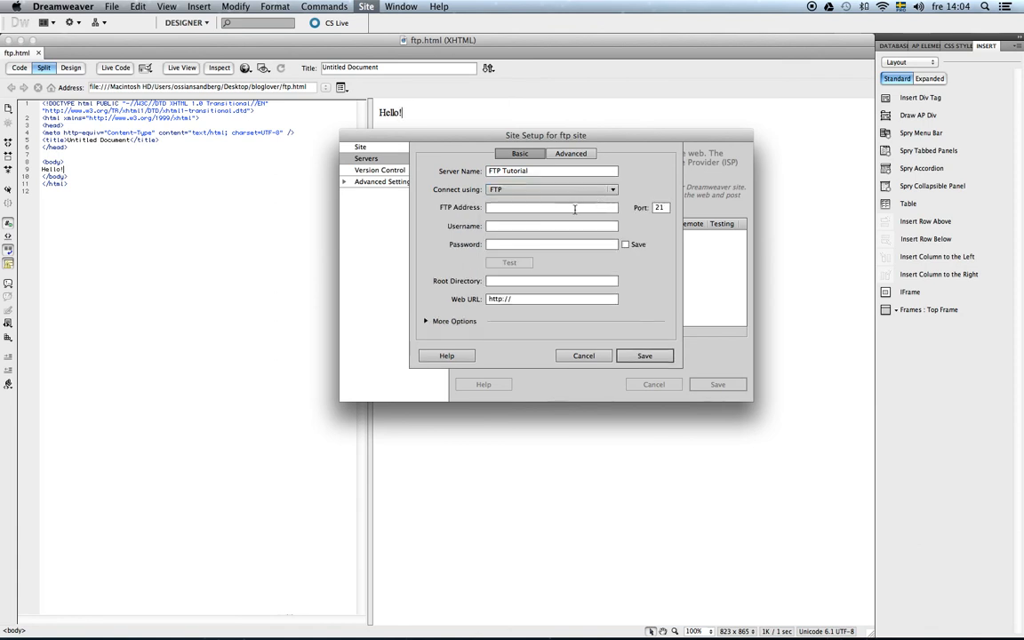
- Copy the IP address 184.168.224.156 from the hosting page in Safari into the server's FTP address in Dreamweaver
left_click(574, 207)
mouse_move(710, 611)
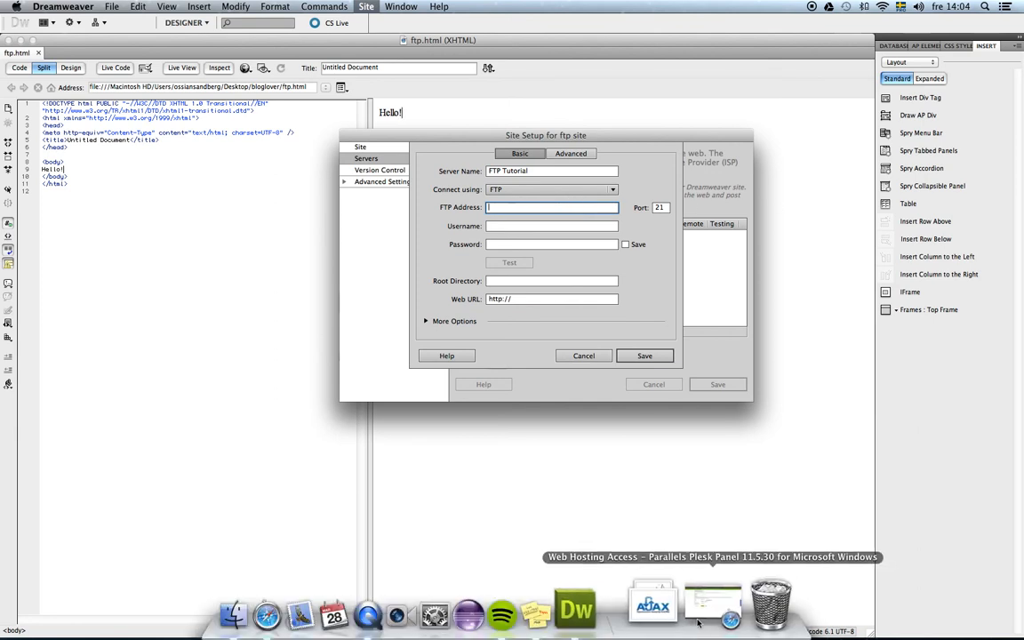
left_click(709, 610)
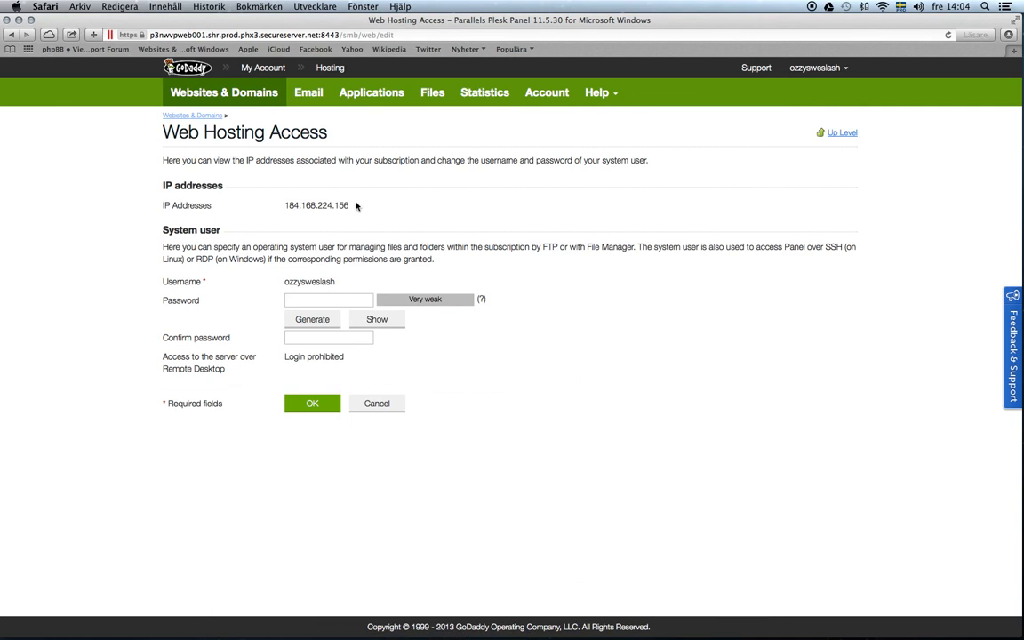
left_click_drag(351, 204, 274, 204)
key("super+c")
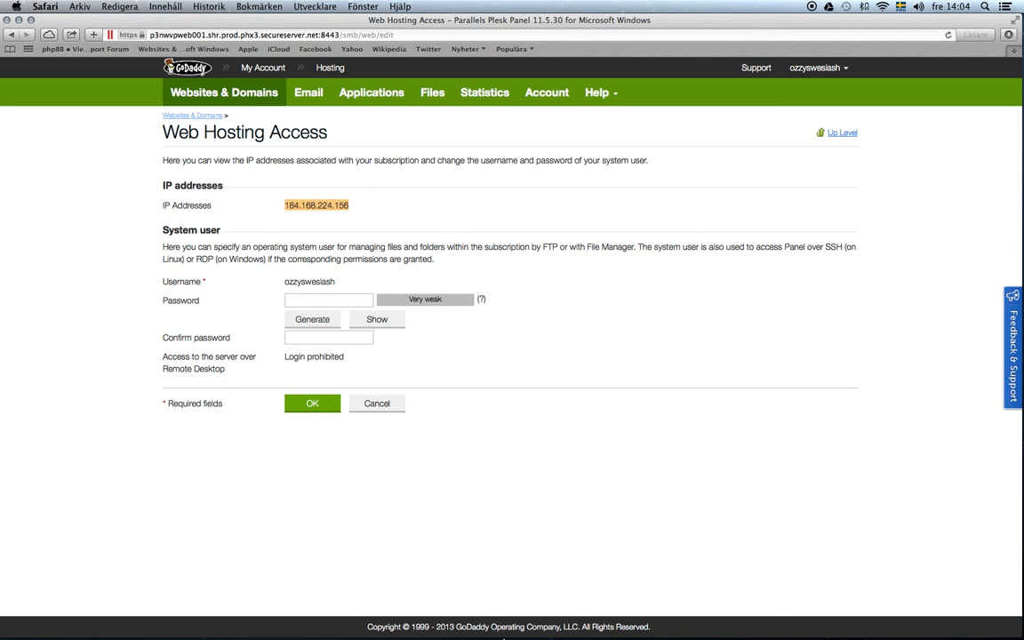
mouse_move(505, 613)
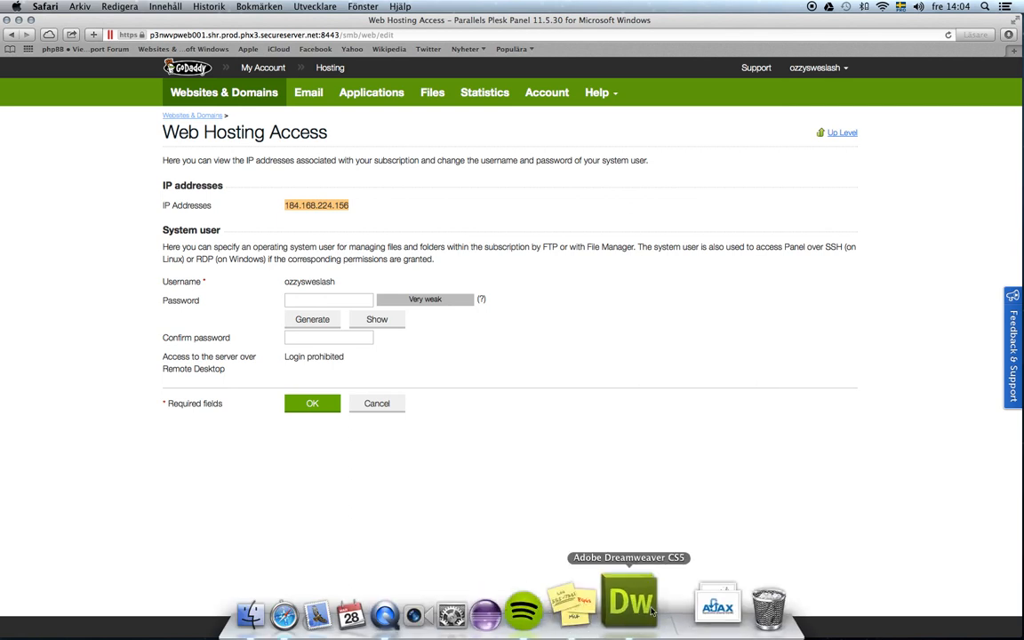
left_click(635, 610)
left_click(507, 207)
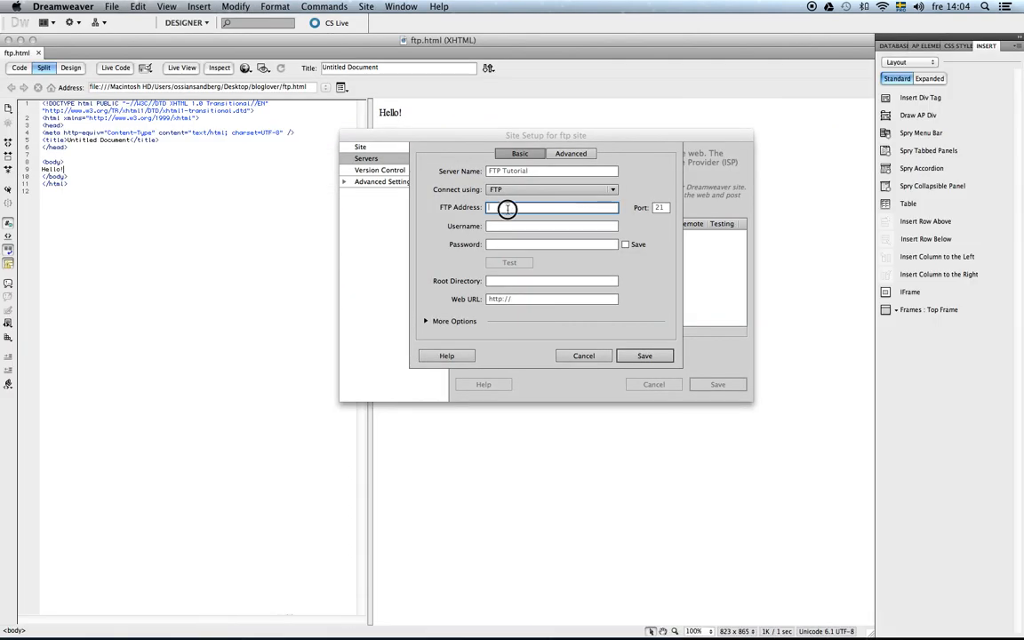
key("super+v")
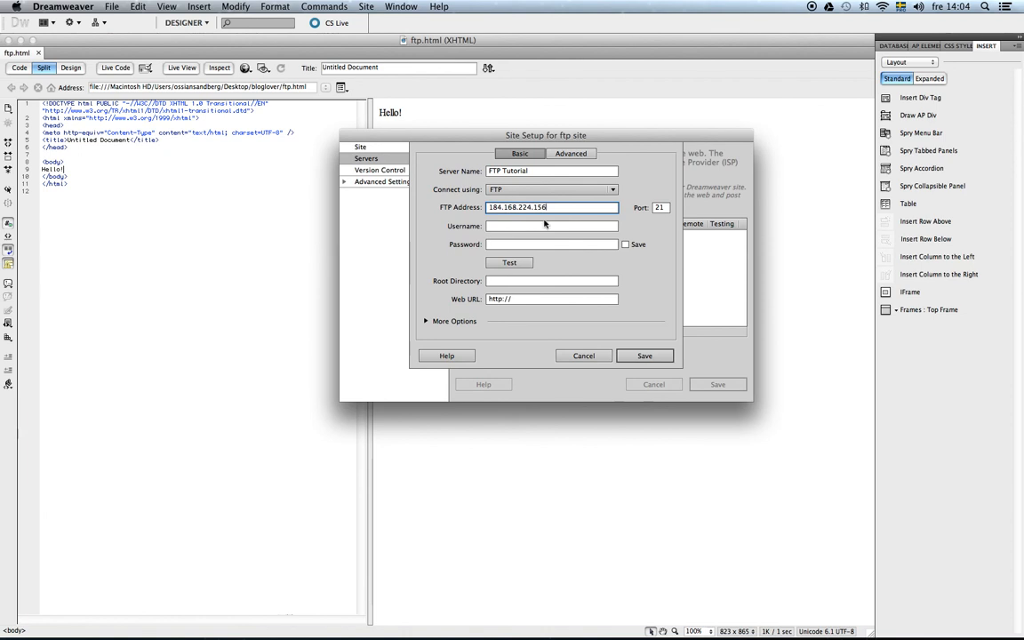
- Check the system user's name on the hosting page in Safari and enter it as the server's username in Dreamweaver
left_click(541, 226)
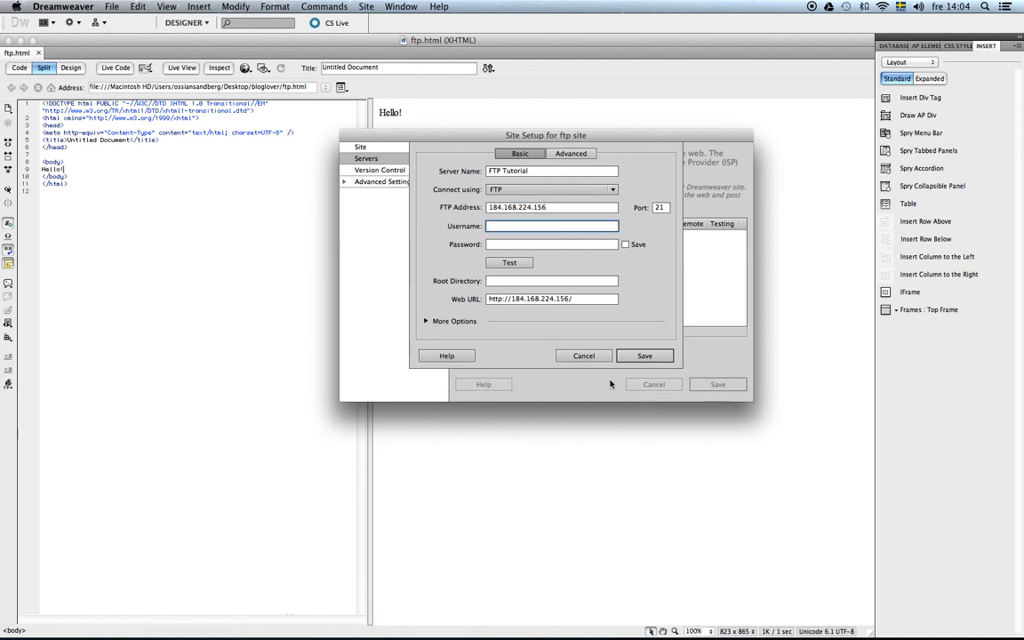
mouse_move(647, 638)
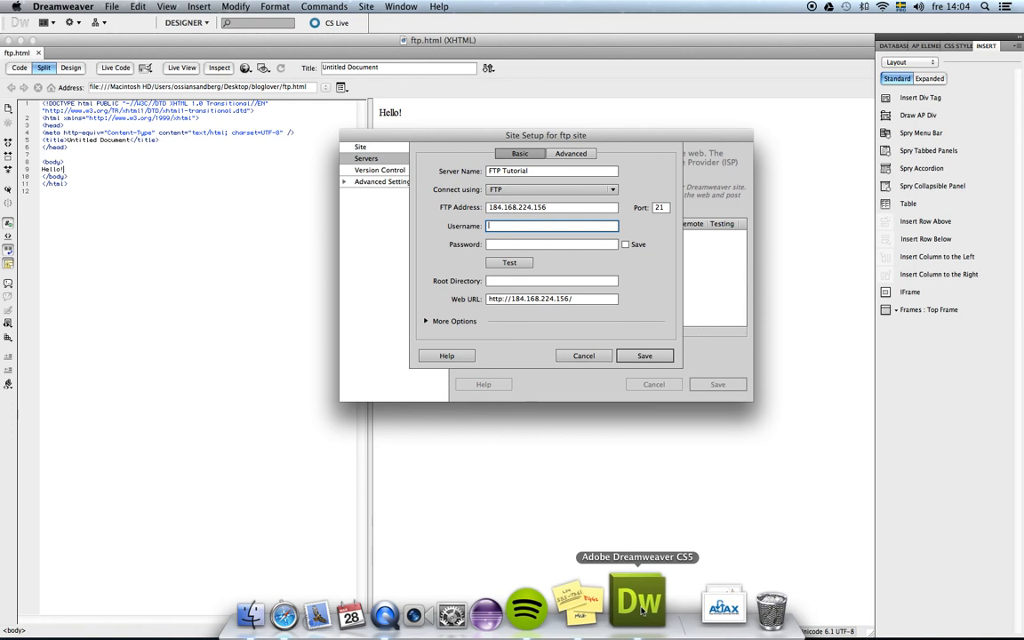
left_click(336, 600)
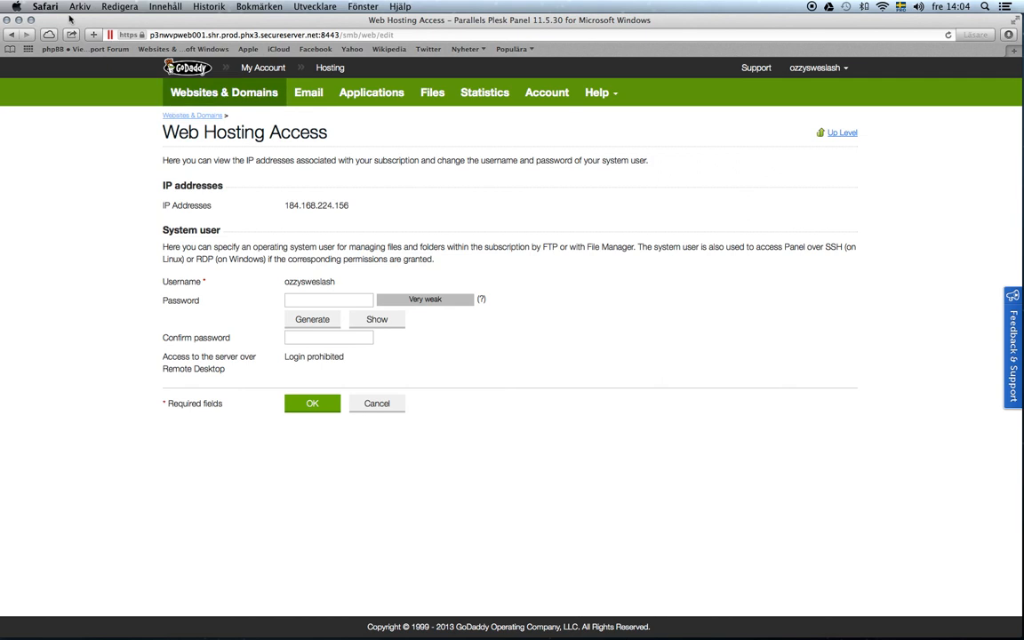
left_click(18, 21)
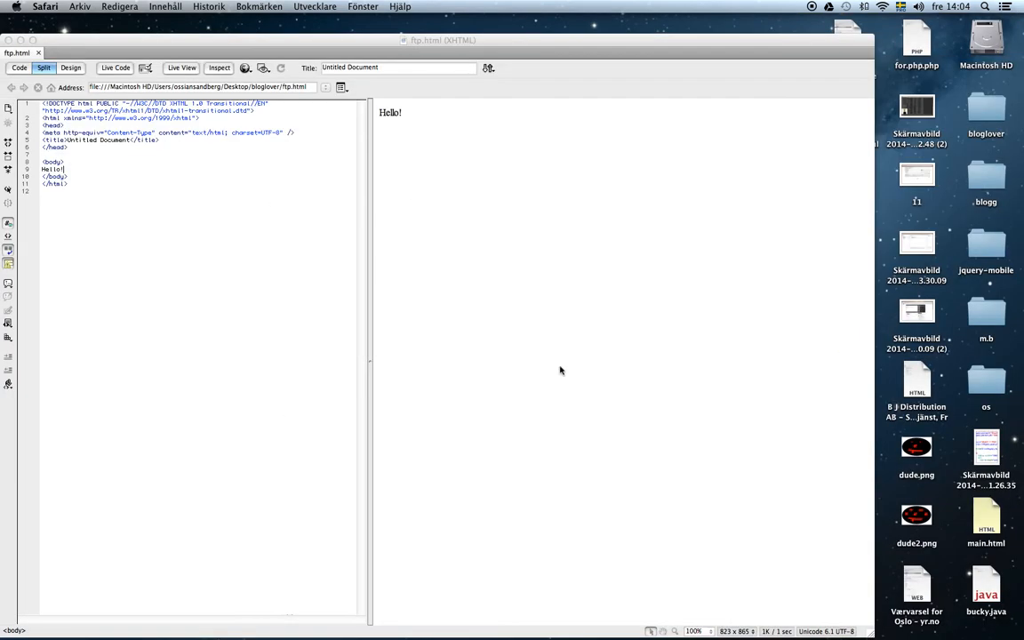
left_click(613, 604)
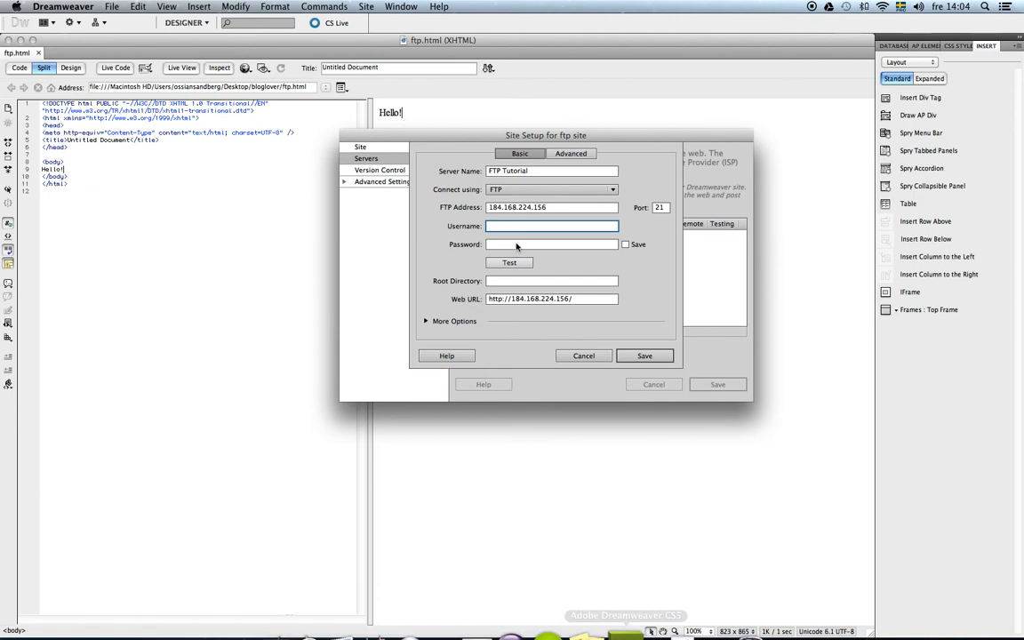
type("ozzys")
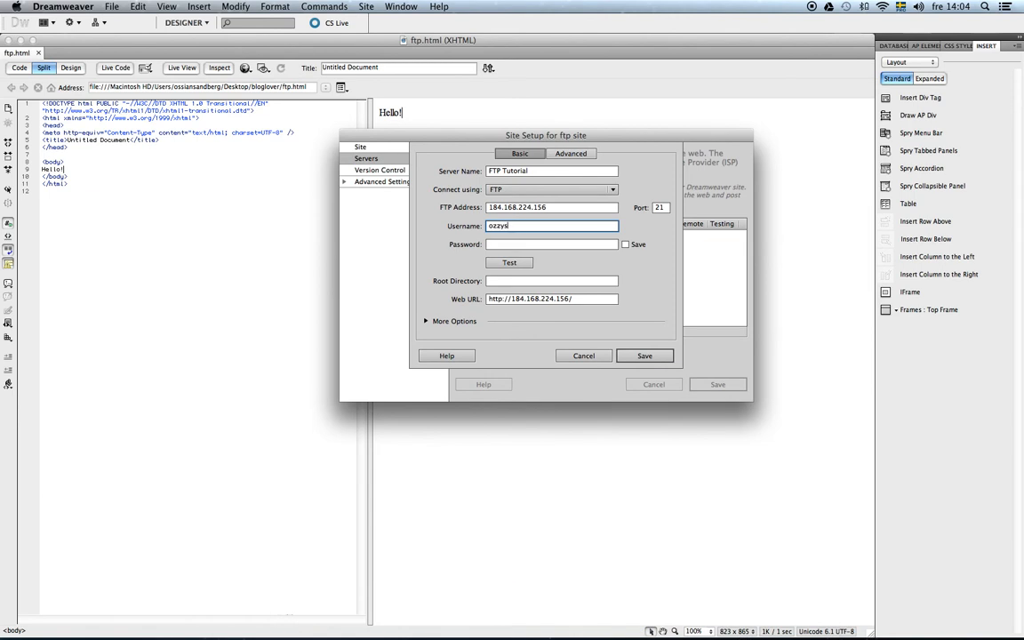
type("weslash")
key("Tab")
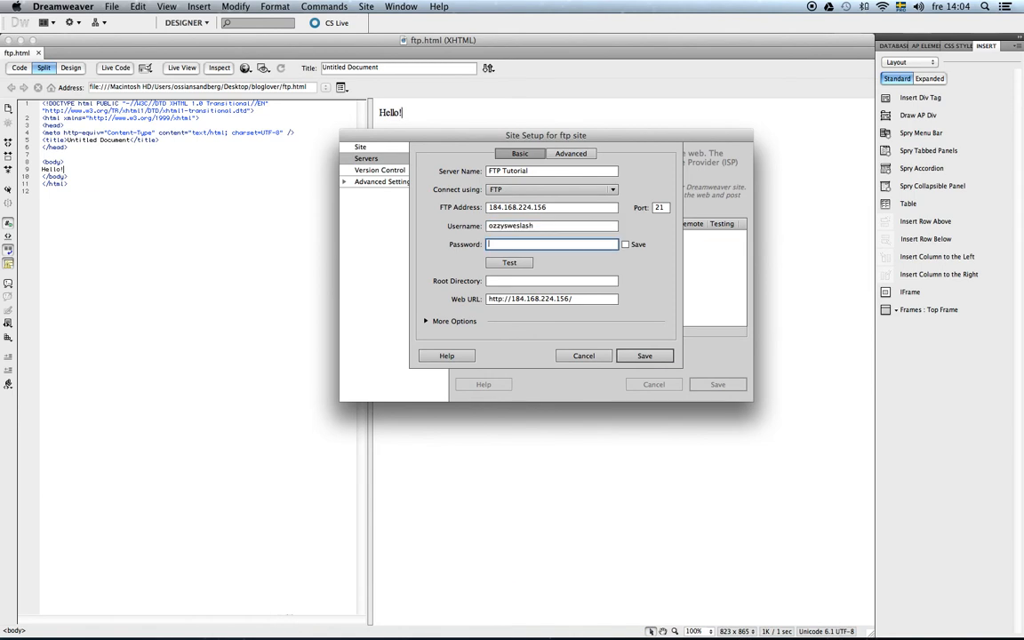
- Enter the hosting account password for the FTP server and test the connection
type("*******")
key("BackSpace")
key("BackSpace")
key("BackSpace")
key("BackSpace")
key("BackSpace")
key("BackSpace")
key("BackSpace")
type("************")
left_click(569, 266)
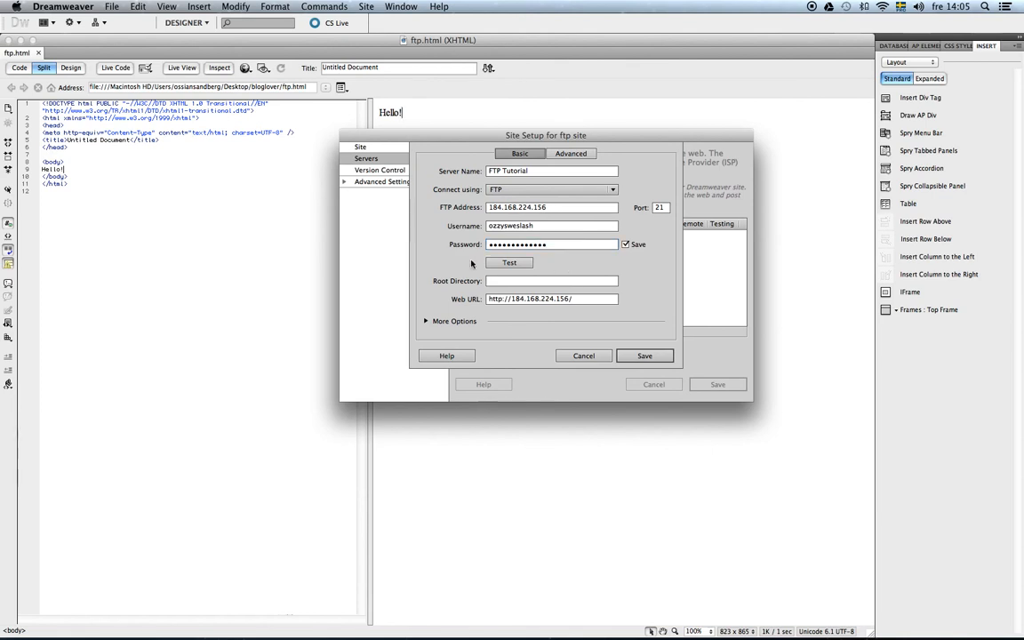
left_click(506, 263)
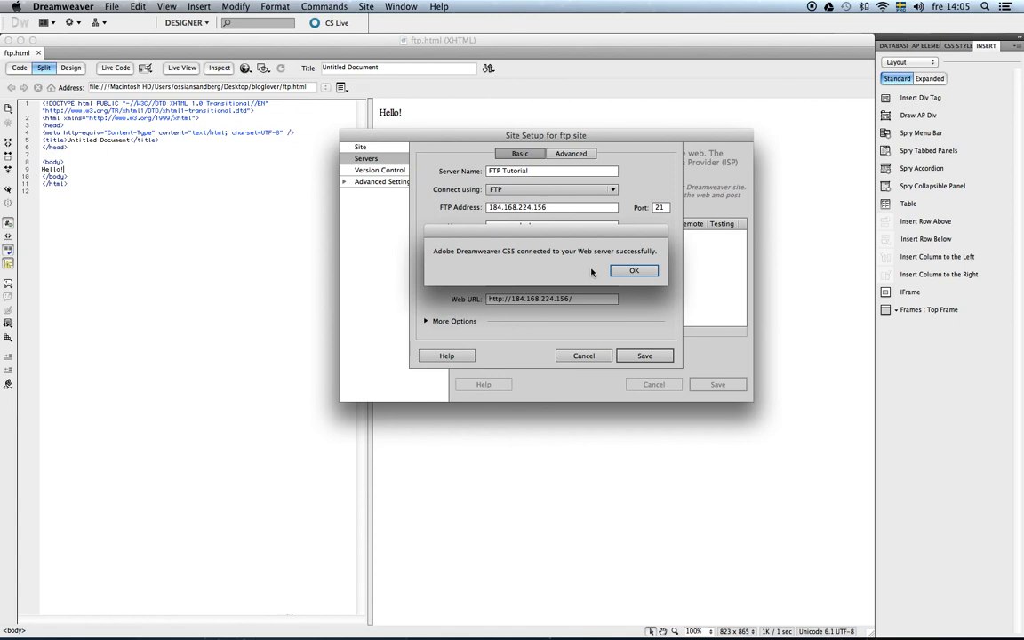
left_click(636, 271)
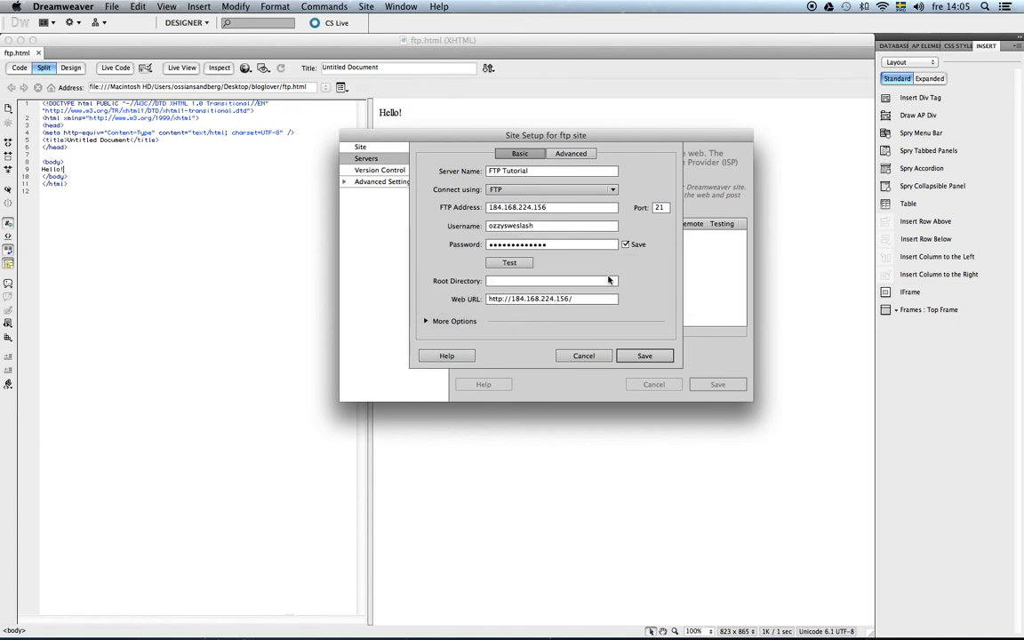
- Set the server's root directory to "ft/p"
left_click(551, 280)
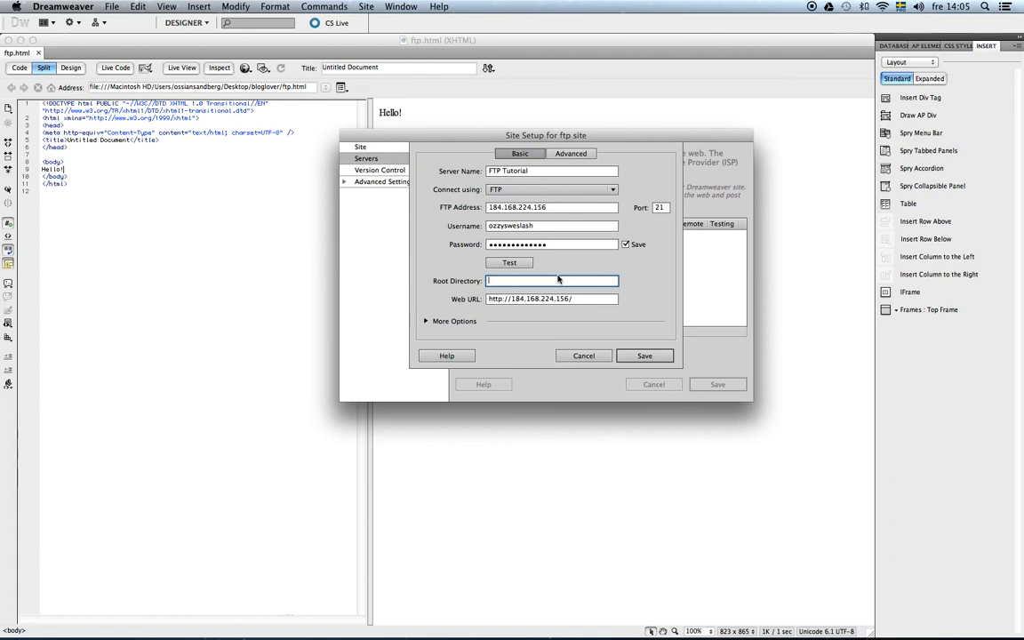
type("ft/p")
left_click(522, 281)
left_click(671, 282)
- Save the FTP Tutorial server, mark it as a testing server too, and save the site setup
left_click(654, 356)
left_click(713, 236)
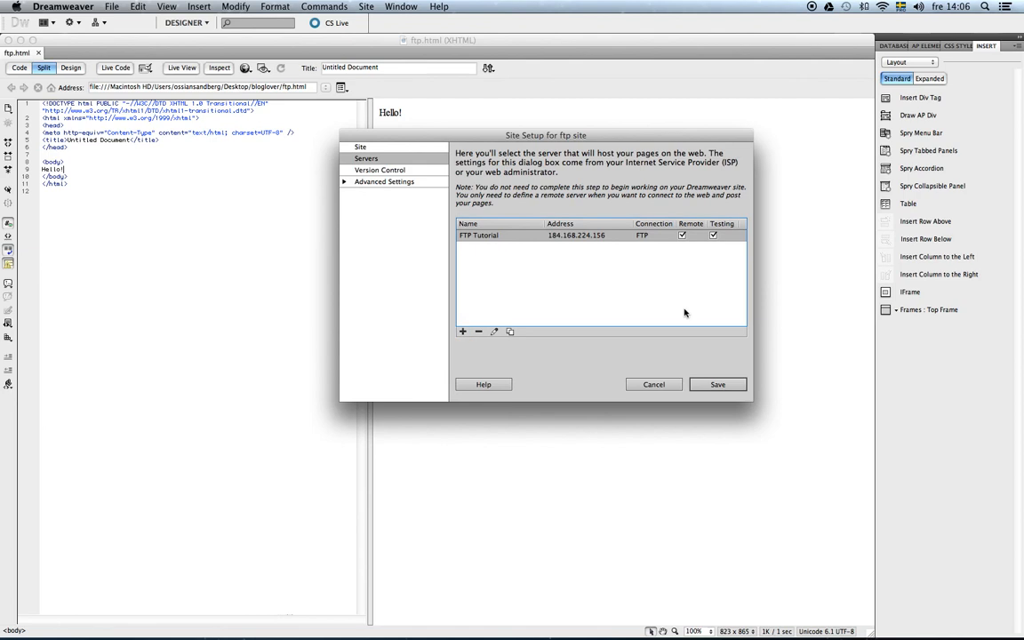
left_click(716, 385)
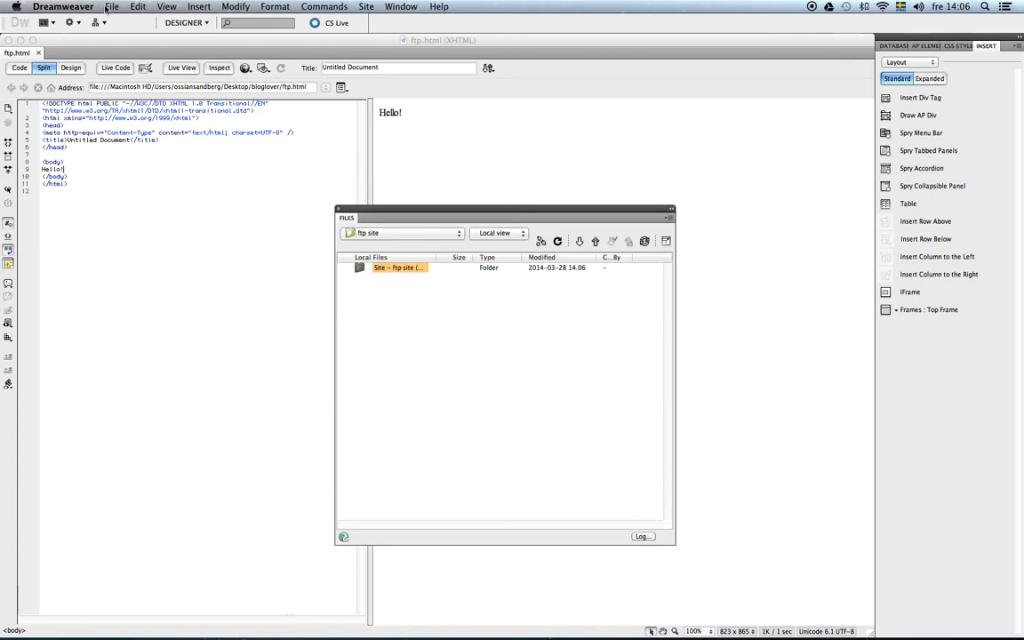
- Move the floating Files panel up over the code view of the document
left_click_drag(423, 212, 450, 191)
left_click(486, 213)
left_click(518, 195)
left_click_drag(599, 188, 384, 89)
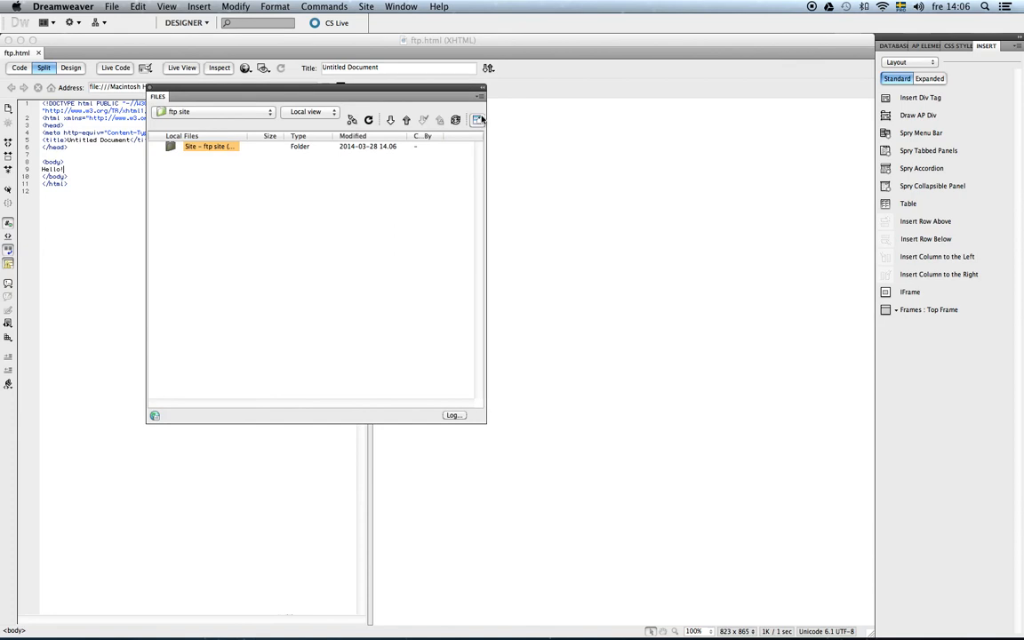
- Expand the Files panel to show remote and local files, try to connect to the FTP server, and close the expanded view
left_click_drag(374, 92, 287, 69)
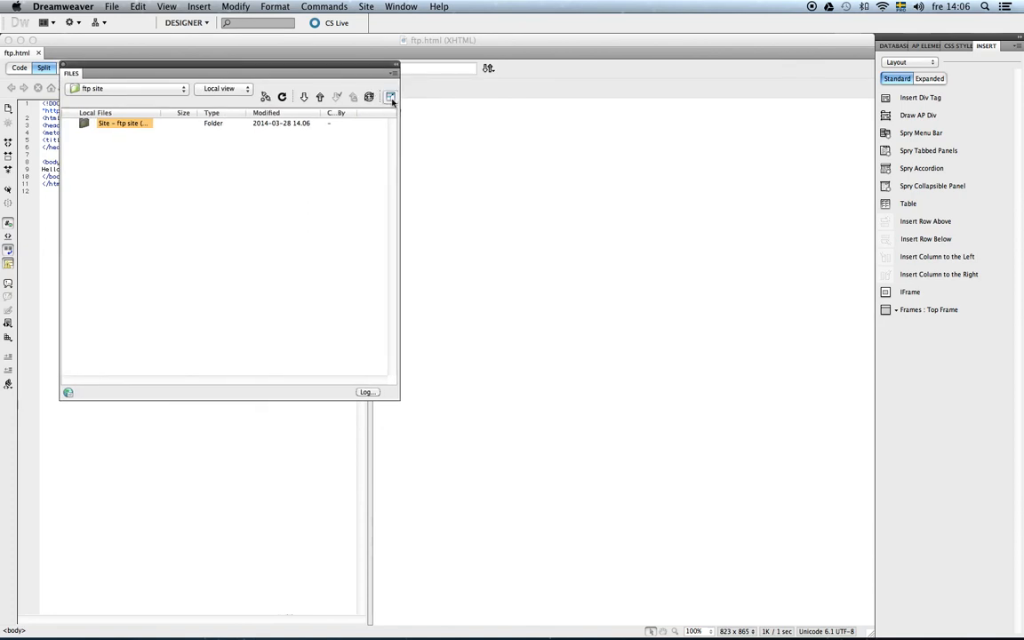
left_click(391, 98)
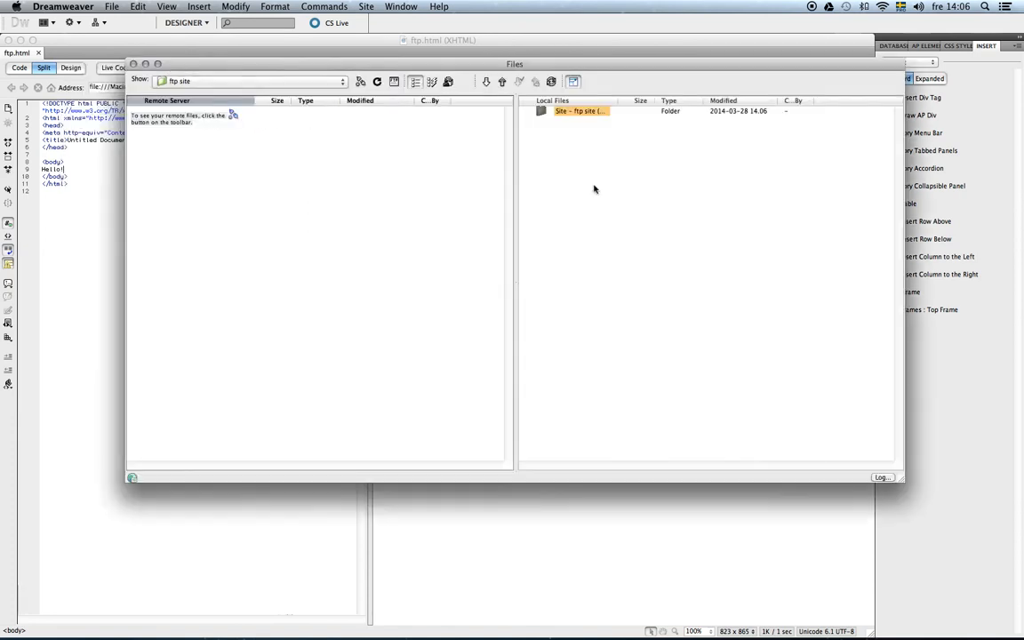
left_click_drag(629, 60, 644, 76)
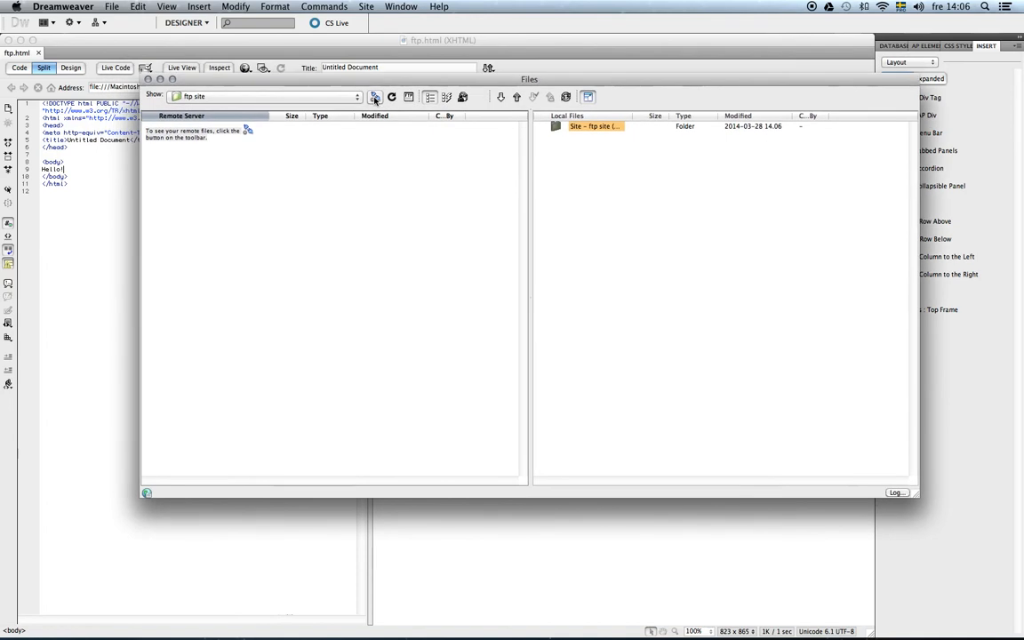
left_click(375, 100)
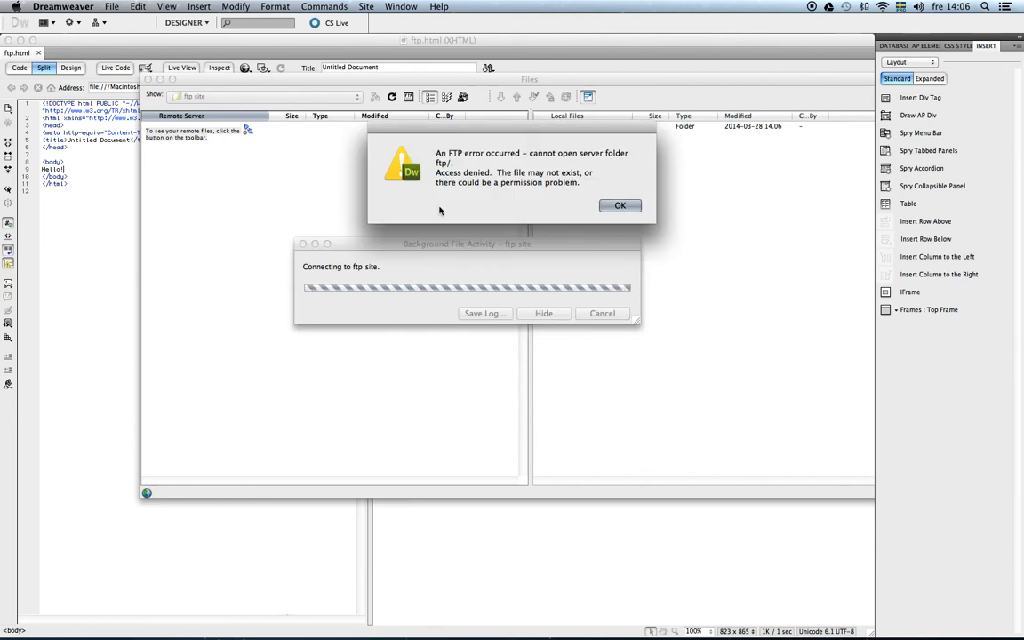
left_click(629, 207)
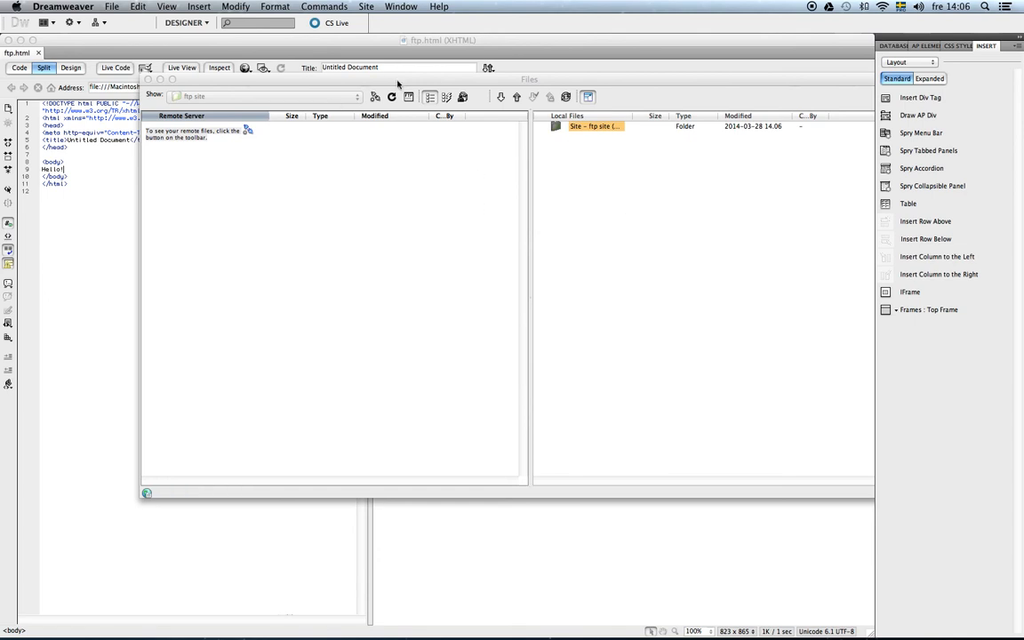
left_click_drag(397, 82, 372, 92)
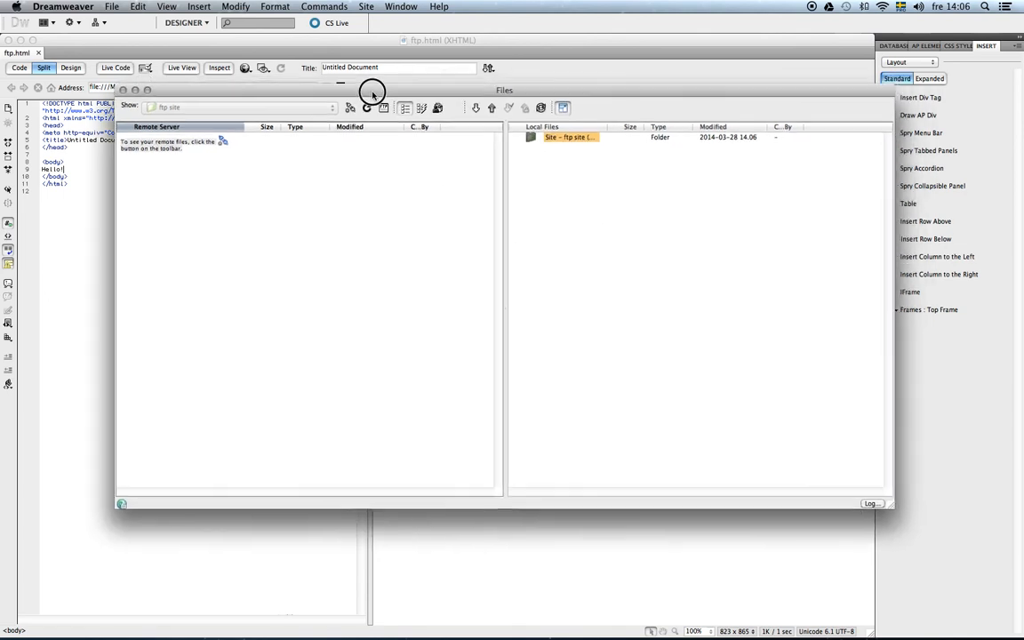
left_click(123, 90)
- Edit the ftp site's FTP Tutorial server to clear its root directory, and save the server and site setup
left_click(367, 6)
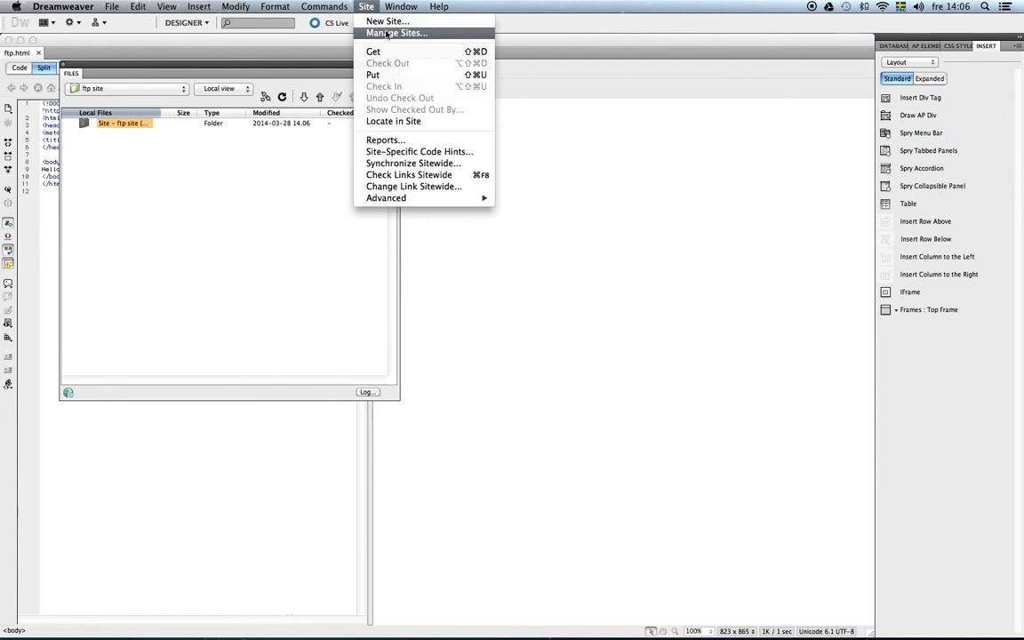
left_click(384, 64)
left_click(588, 292)
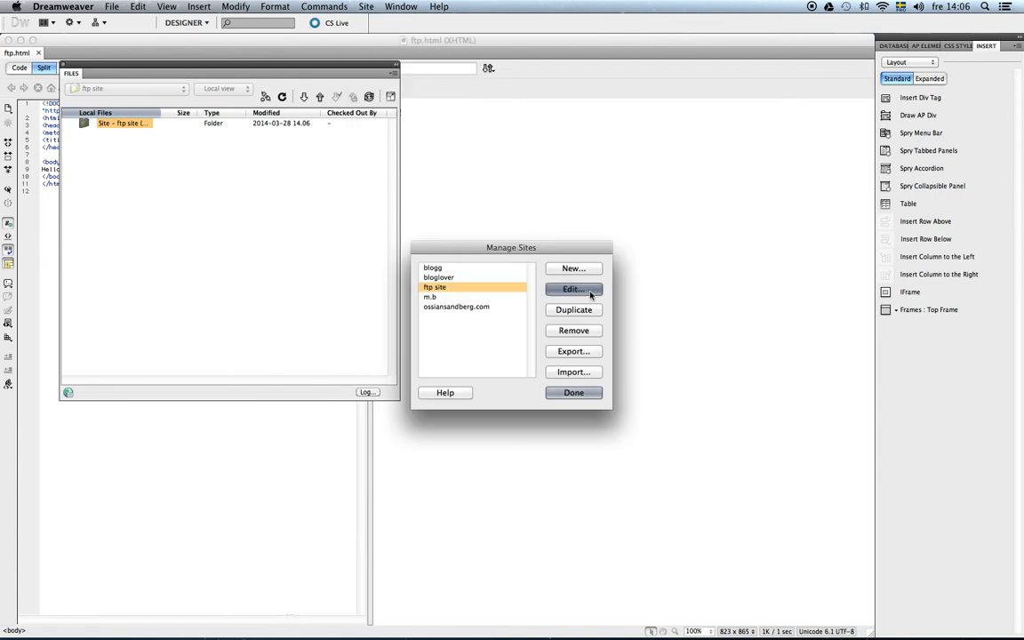
left_click(343, 221)
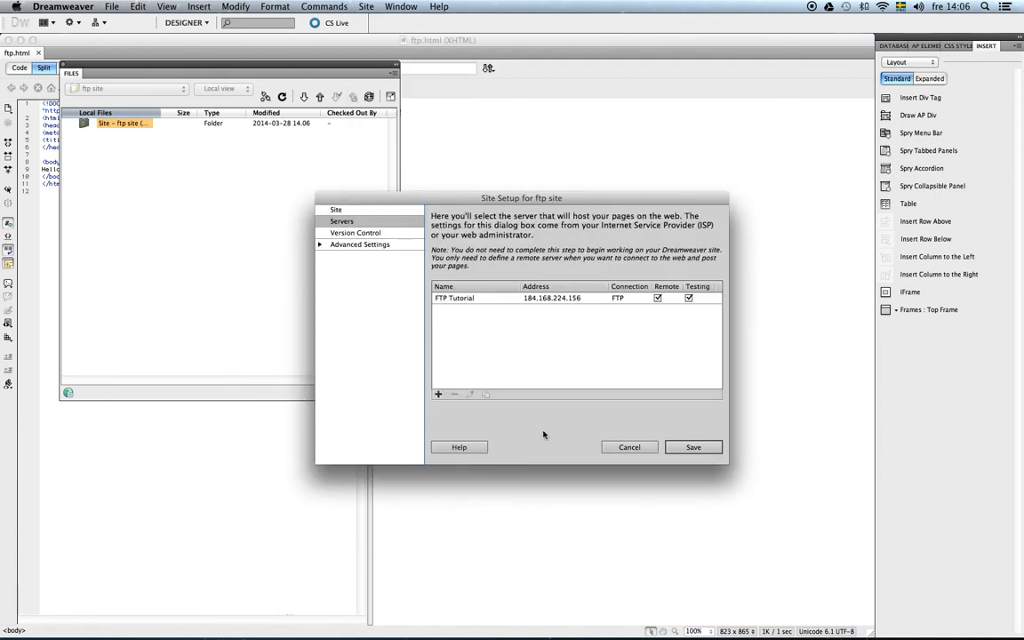
left_click(541, 302)
left_click(469, 394)
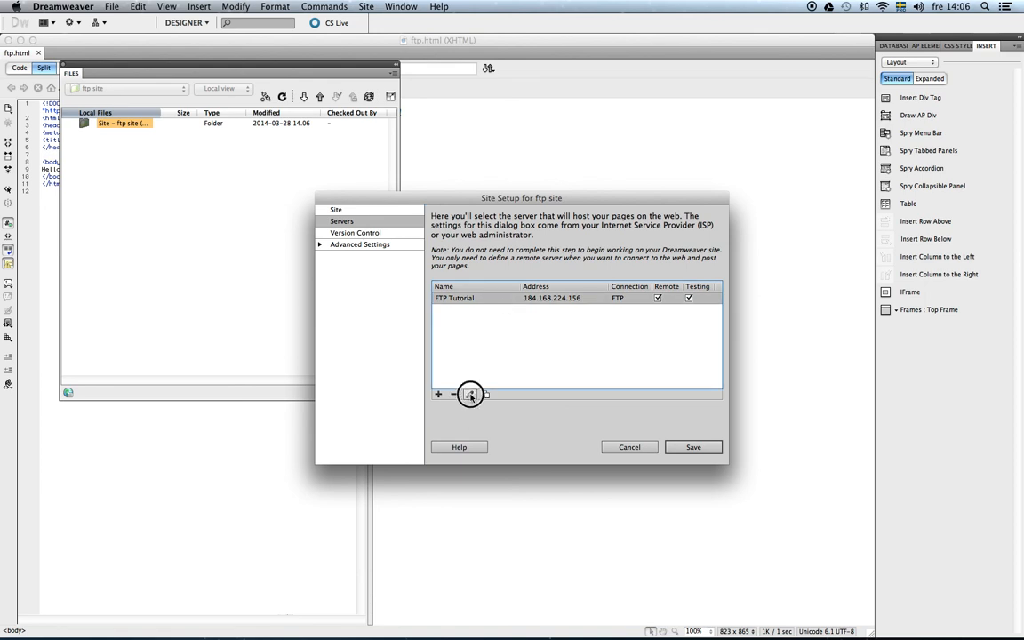
left_click(471, 343)
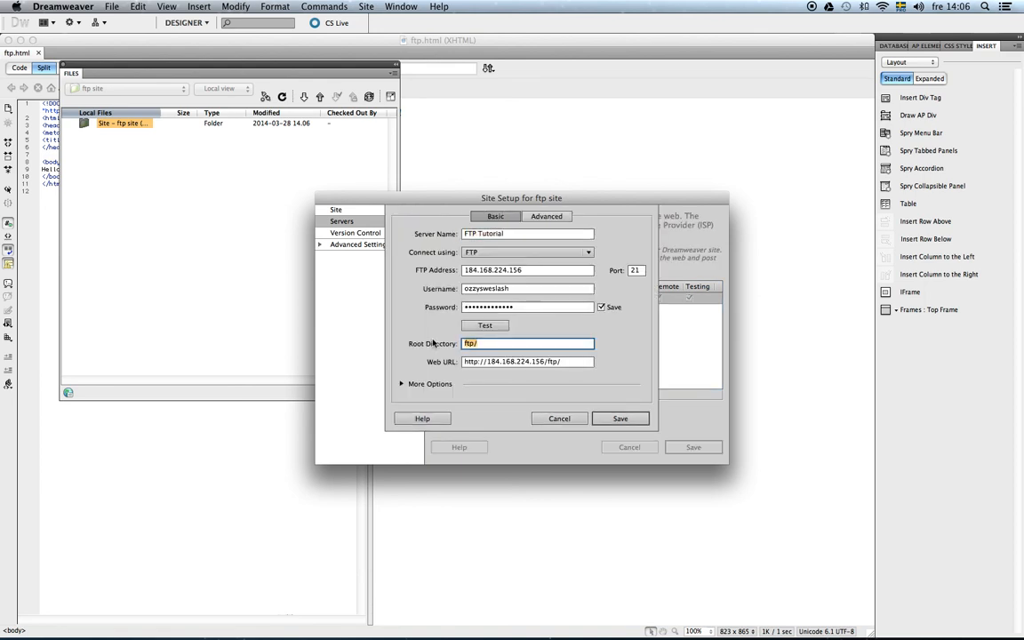
left_click(628, 420)
left_click(693, 447)
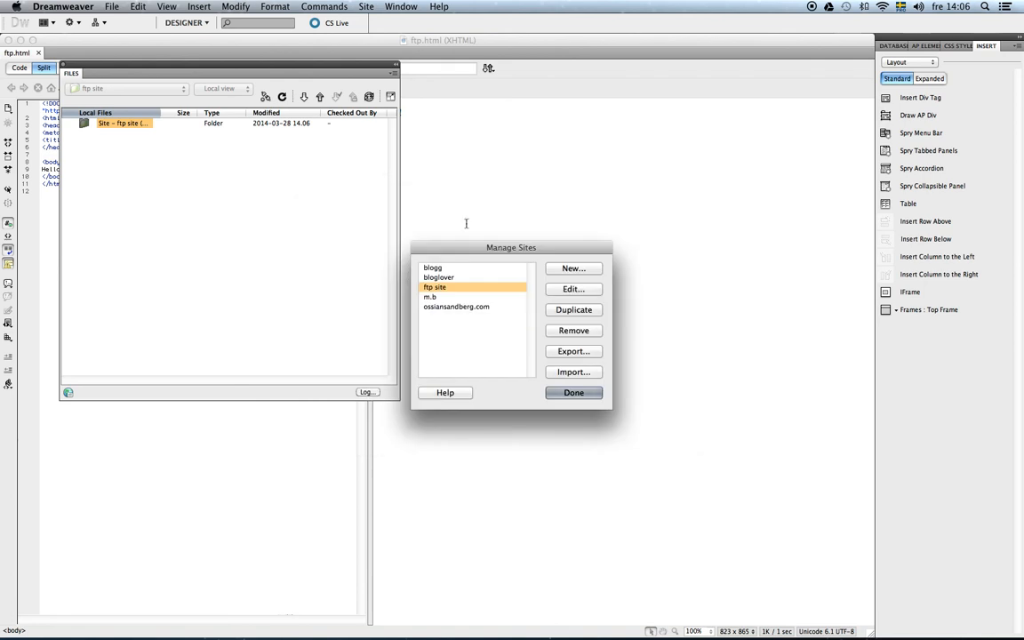
left_click(569, 393)
- Connect to the remote server and expand the Files panel to show remote and local files side by side
left_click(264, 96)
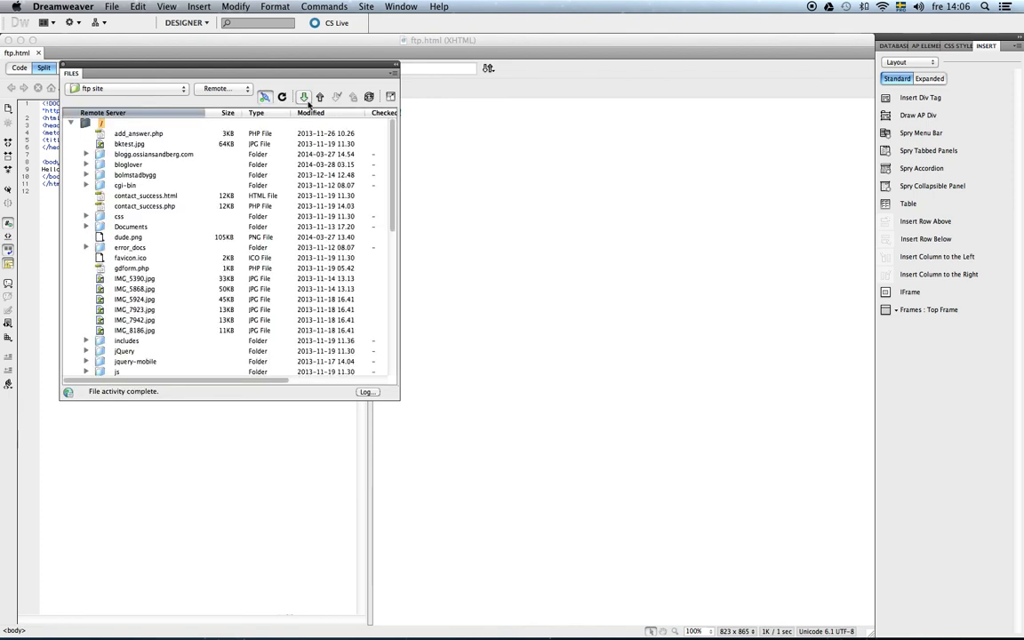
left_click(390, 98)
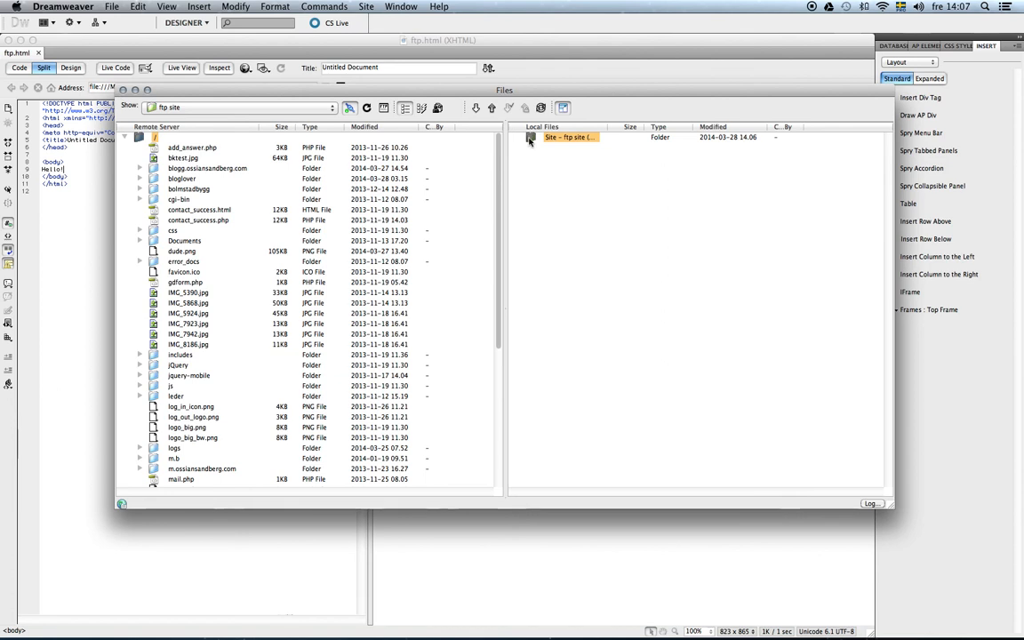
left_click(584, 127)
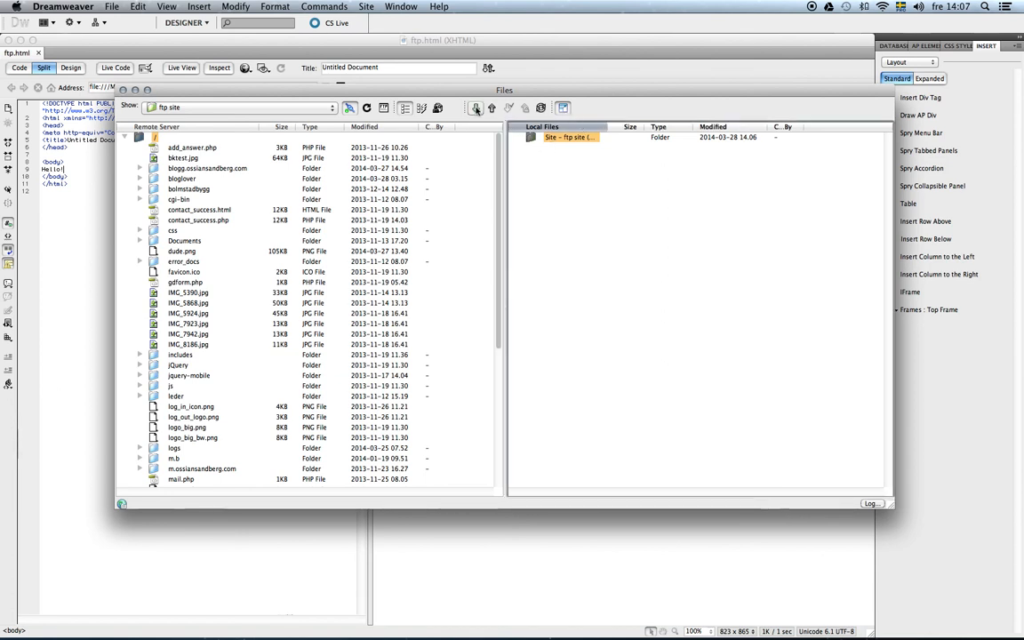
left_click(569, 139)
- Check the local ftp folder on the desktop and return to the ftp.html document
key("F11")
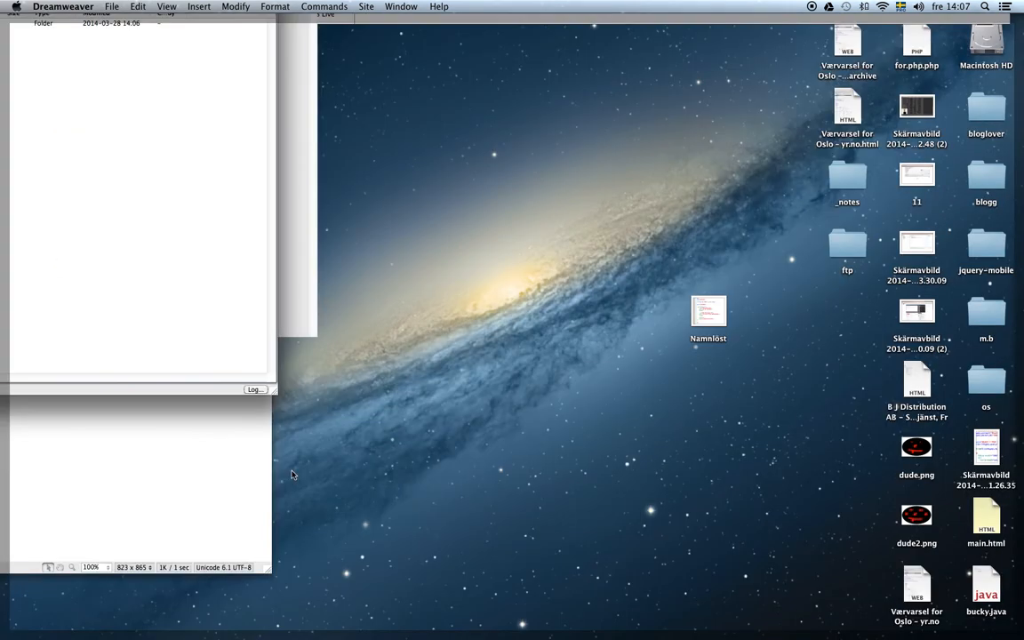
left_click(854, 251)
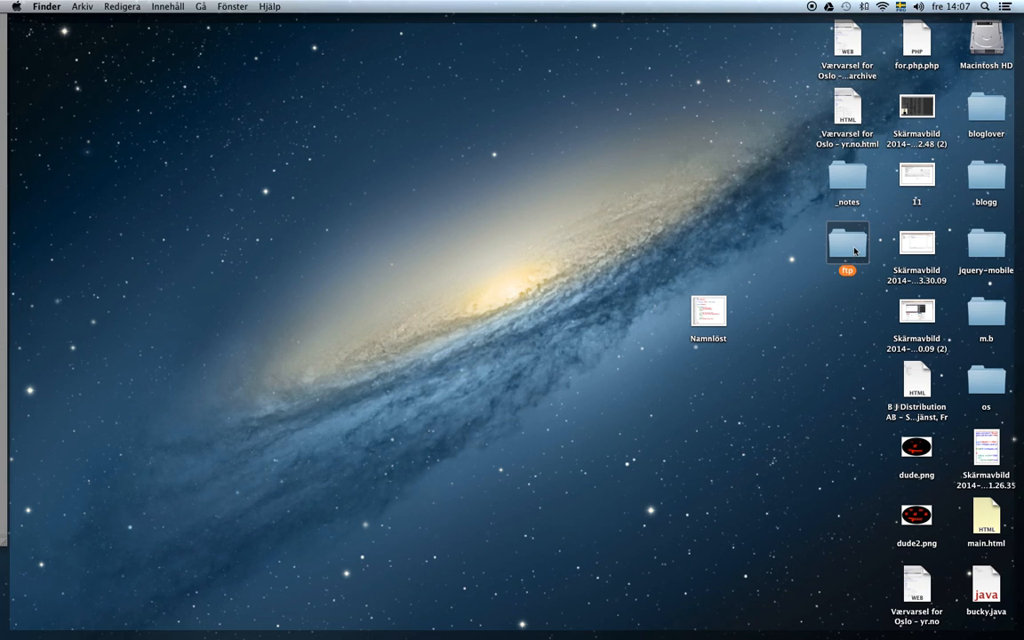
key("F11")
left_click(198, 39)
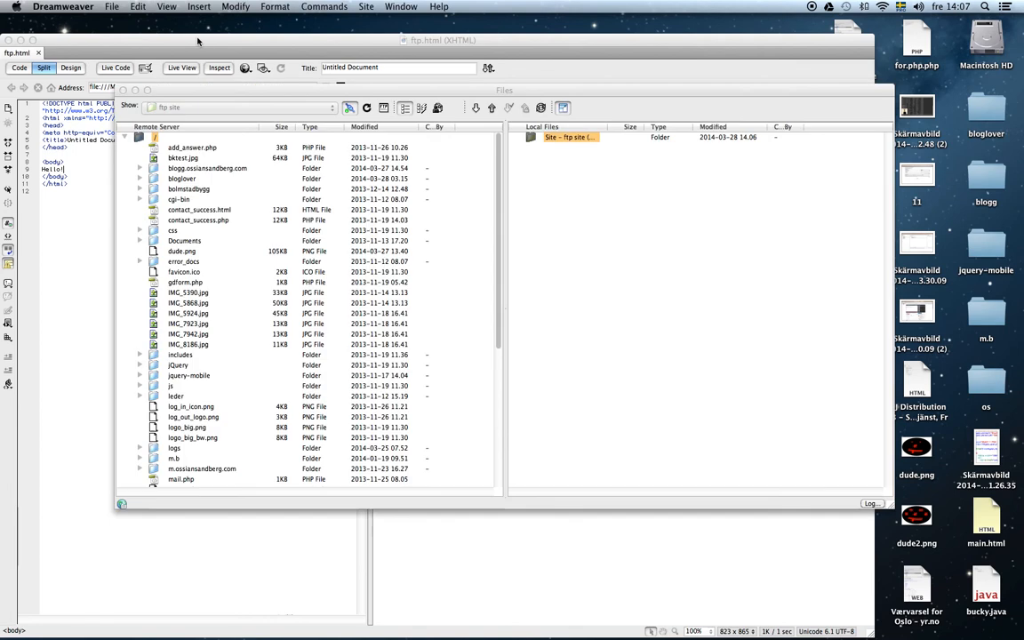
- Save a copy of ftp.html in the ftp folder on the desktop (Skrivbord) and update its links
left_click(112, 6)
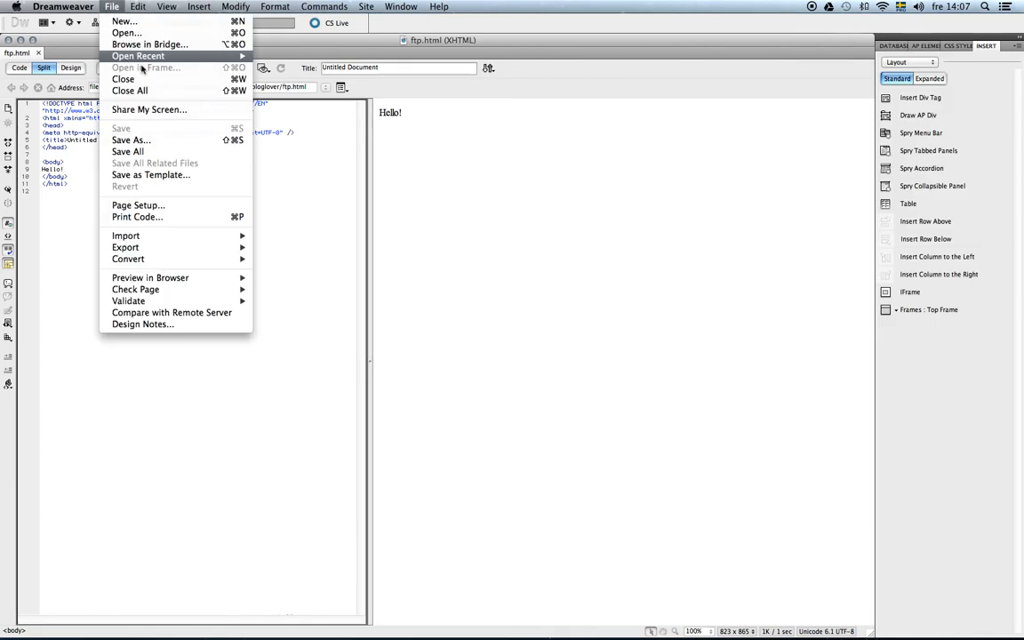
left_click(147, 141)
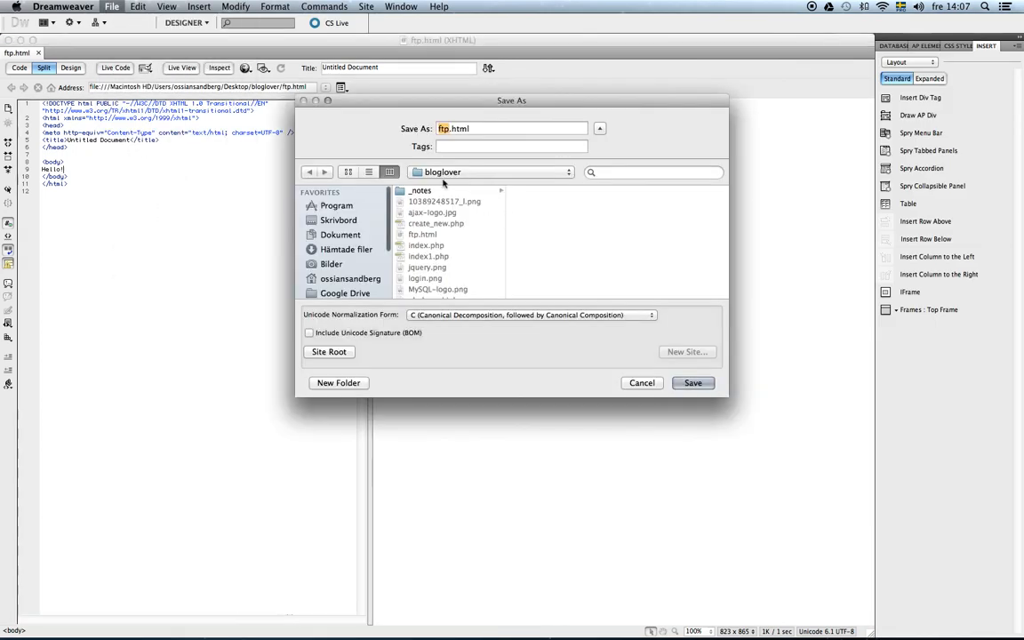
left_click(485, 173)
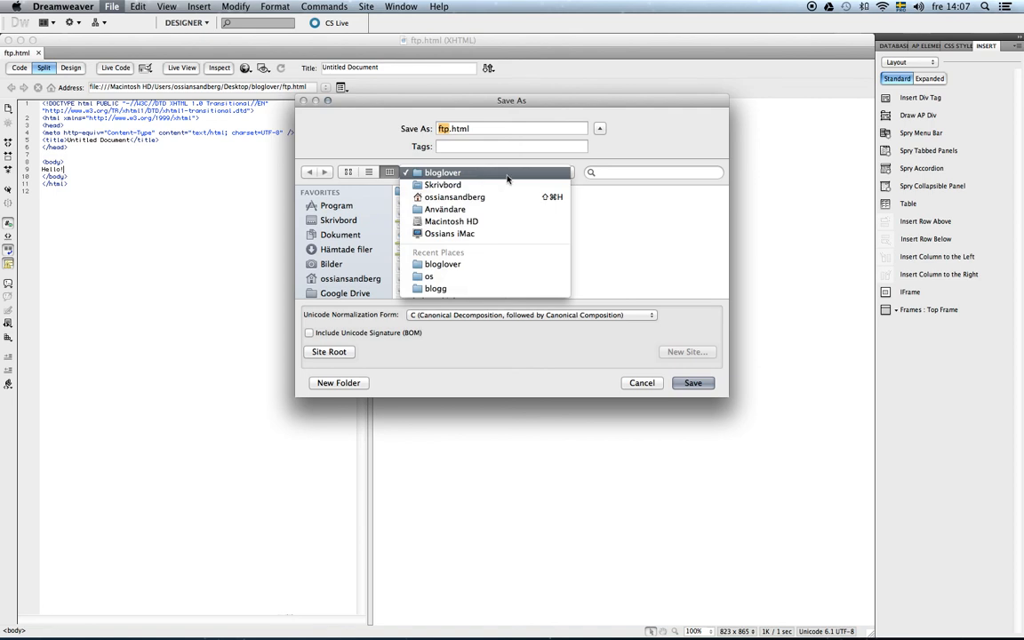
left_click(463, 176)
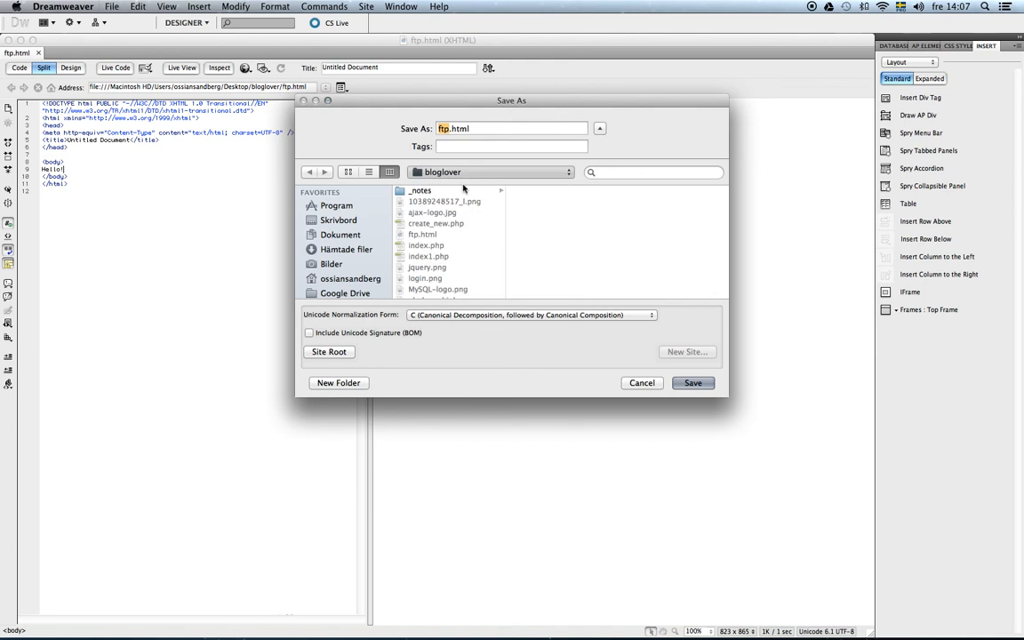
scroll(445, 246, "down", 2)
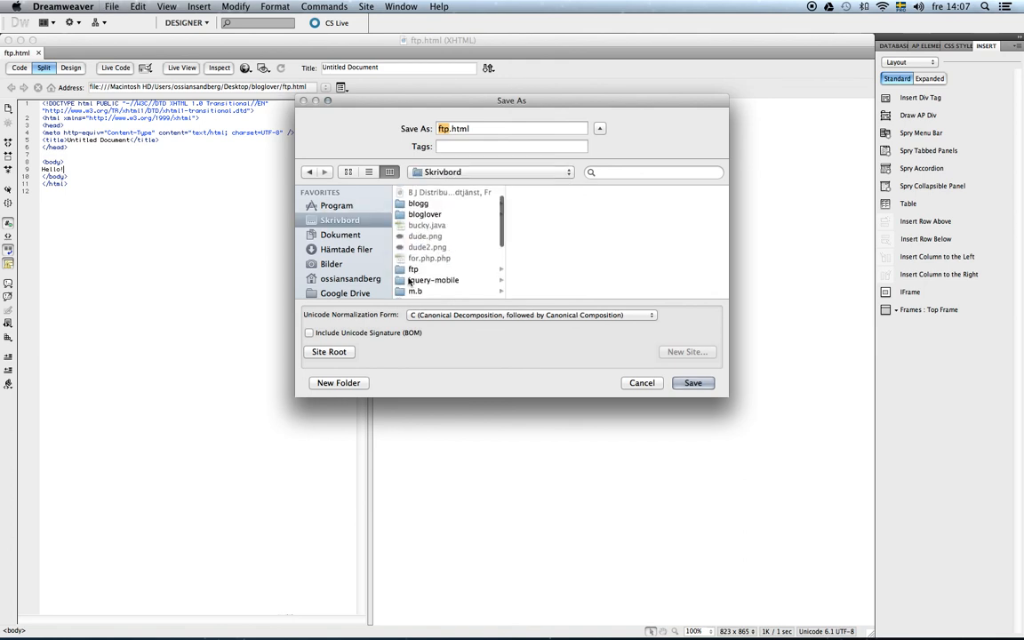
left_click(415, 268)
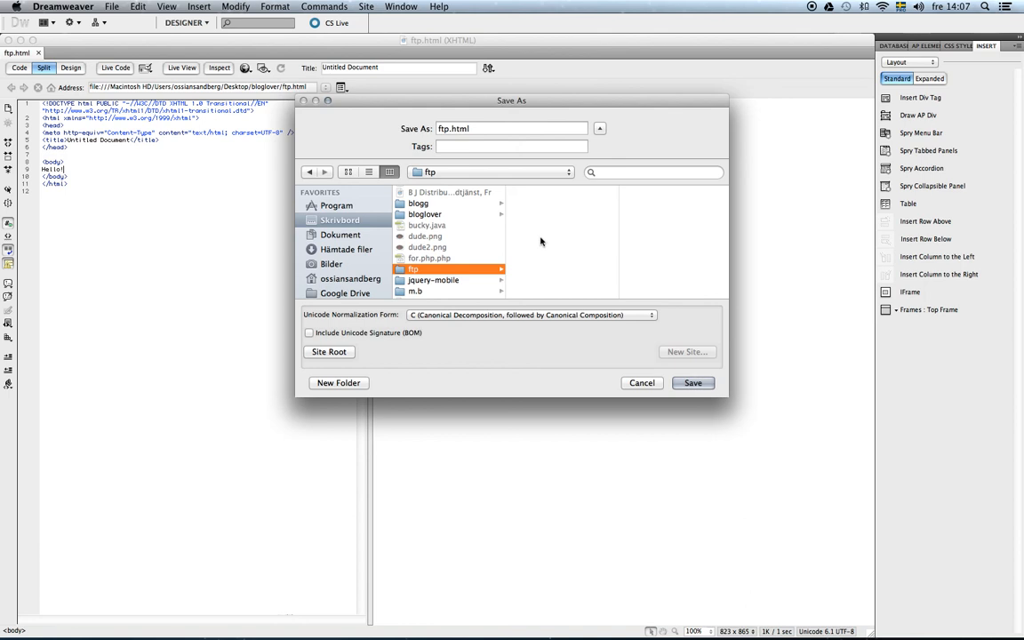
left_click(705, 386)
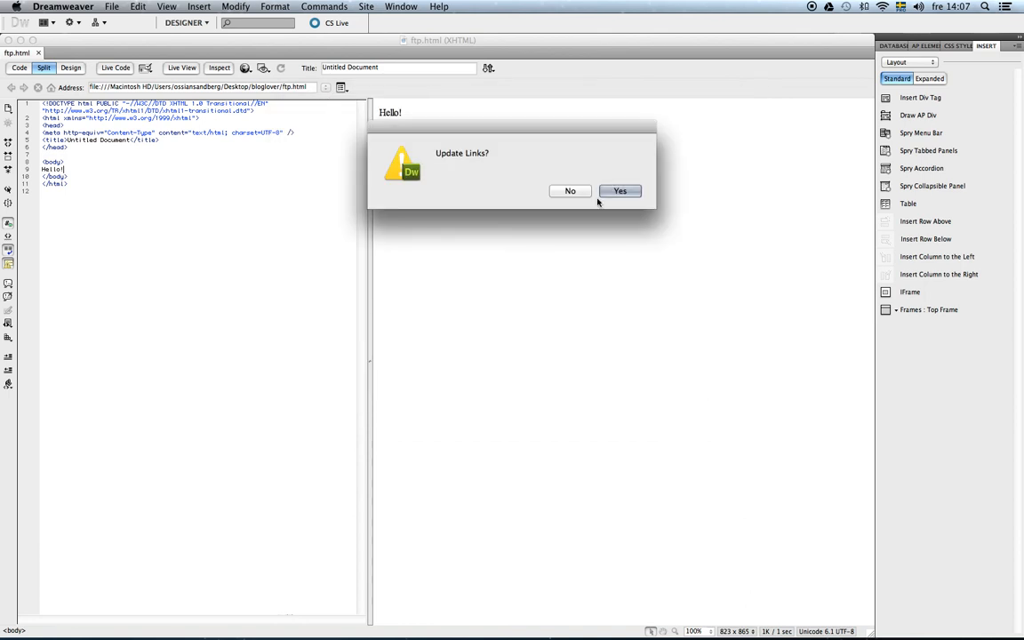
left_click(619, 191)
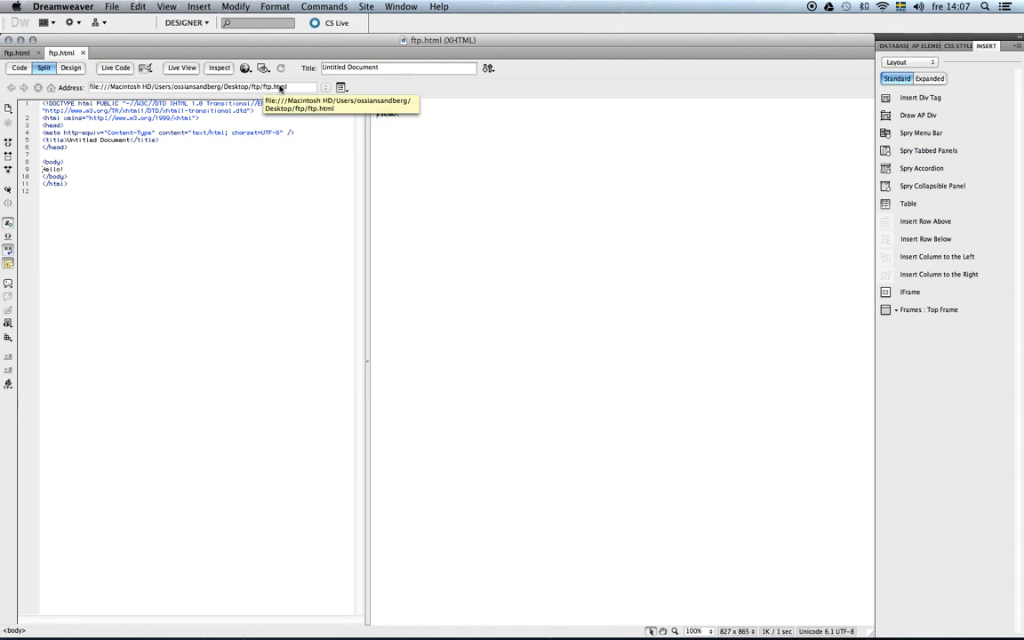
- Bring back the expanded Files panel and upload the local ftp.html to the FTP Tutorial server
mouse_move(565, 594)
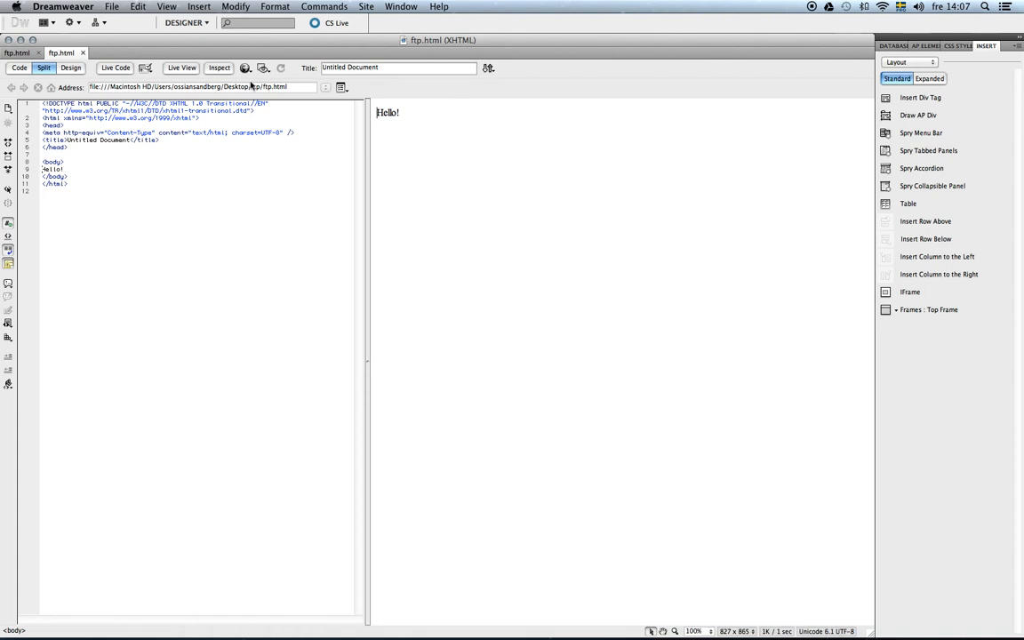
left_click(401, 7)
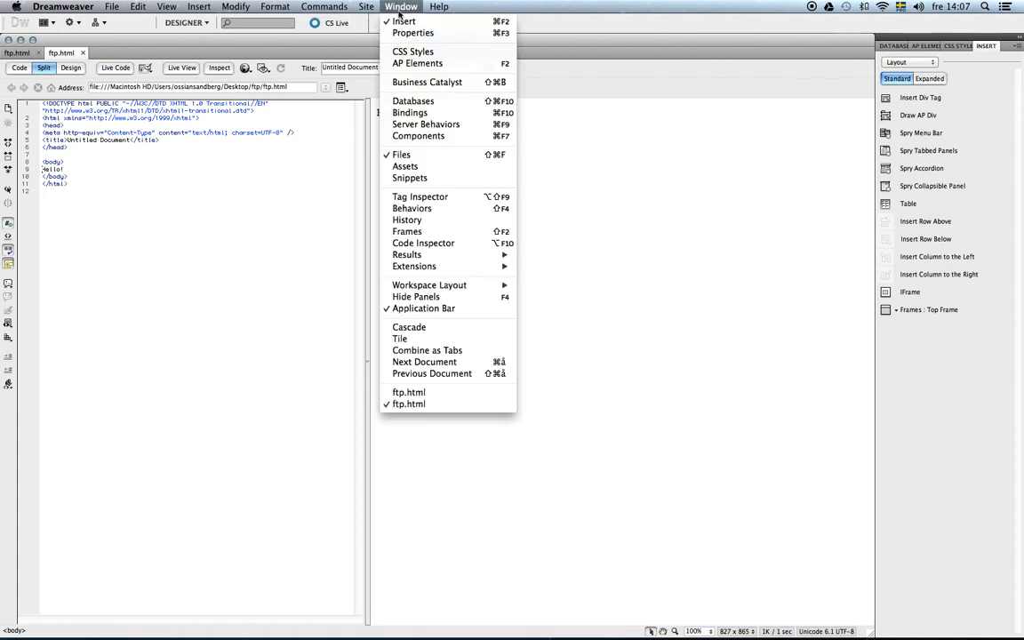
left_click(405, 154)
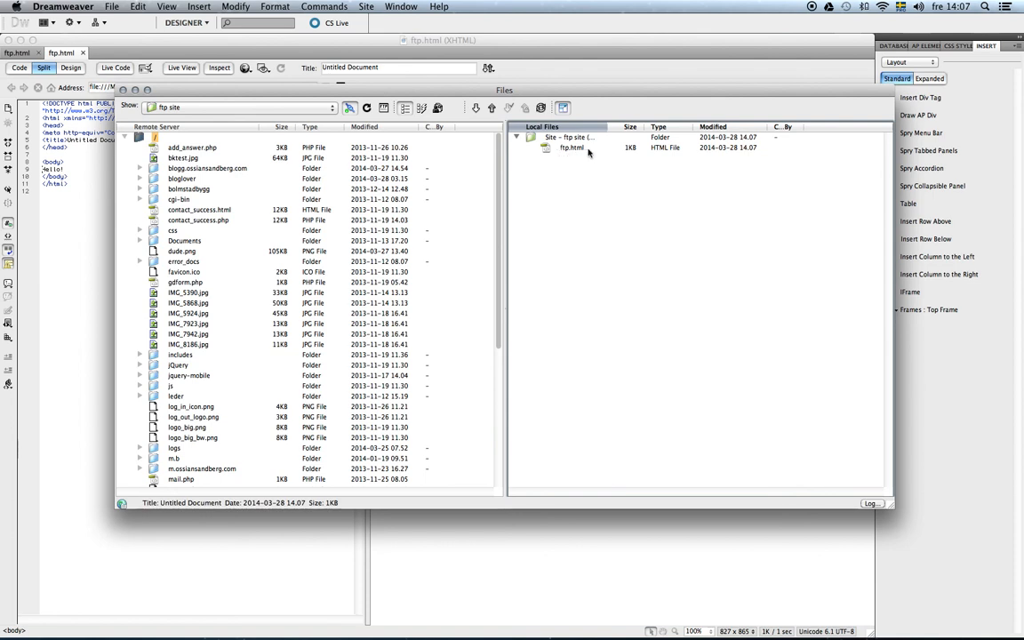
left_click(569, 149)
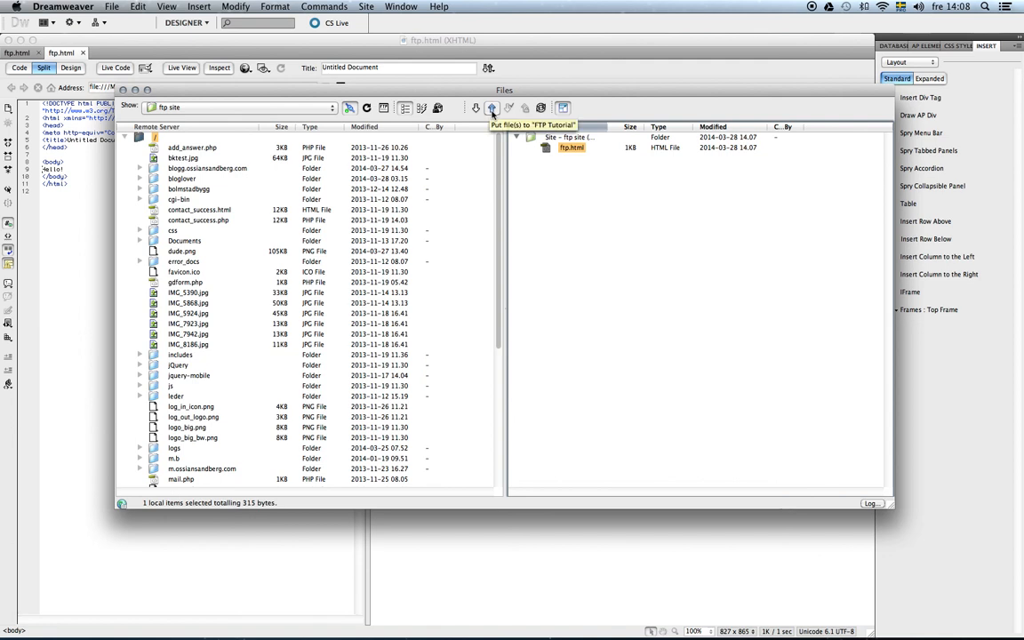
left_click(493, 109)
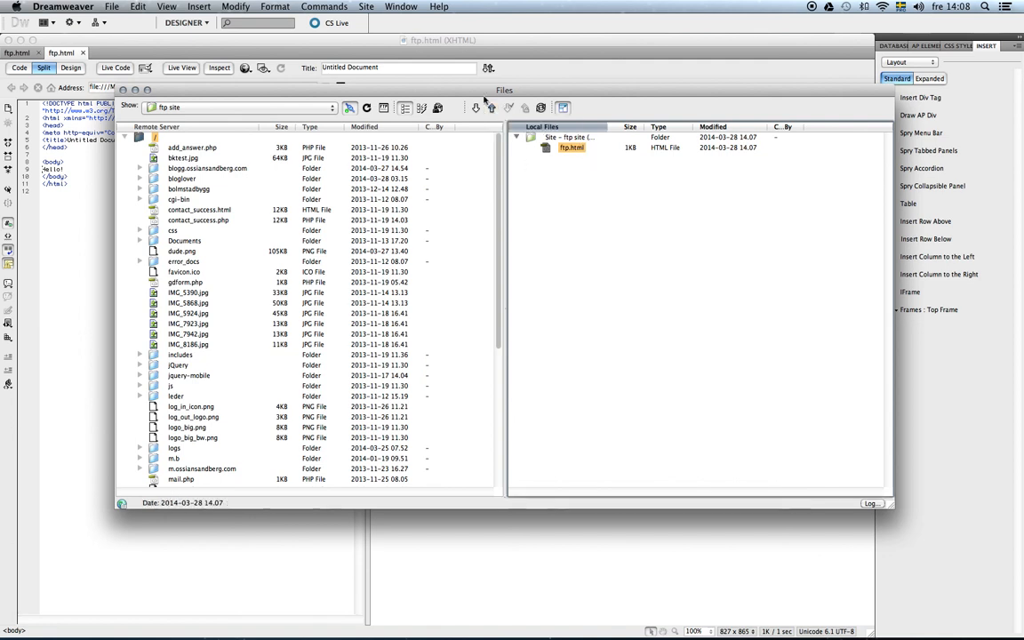
- Look for ftp.html in the remote file list and, in Safari, in the root directory of GoDaddy's File Manager
scroll(326, 214, "down", 5)
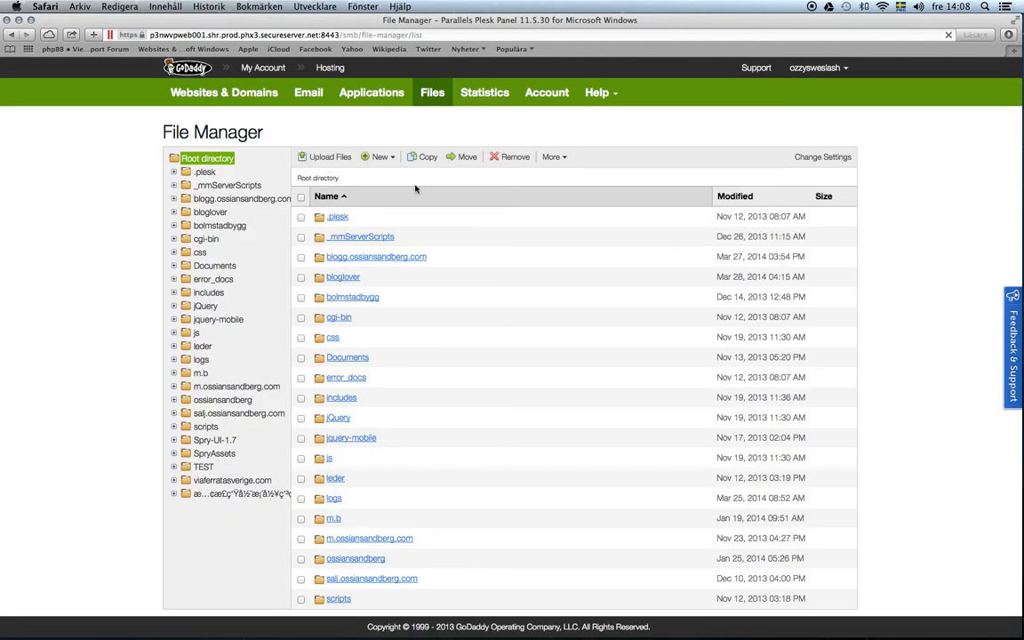
scroll(388, 453, "down", 15)
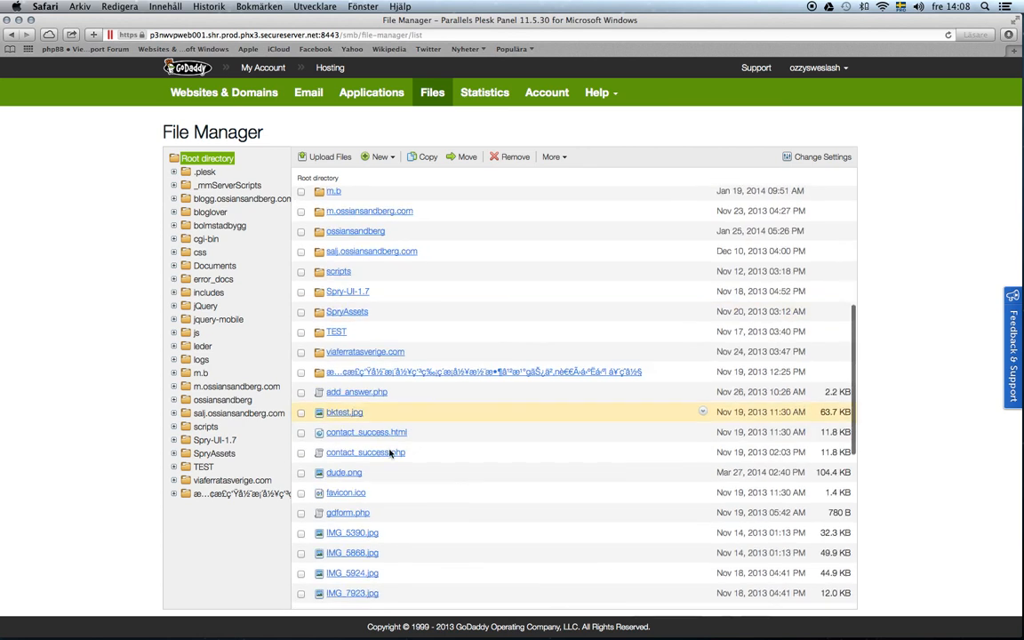
scroll(407, 345, "up", 15)
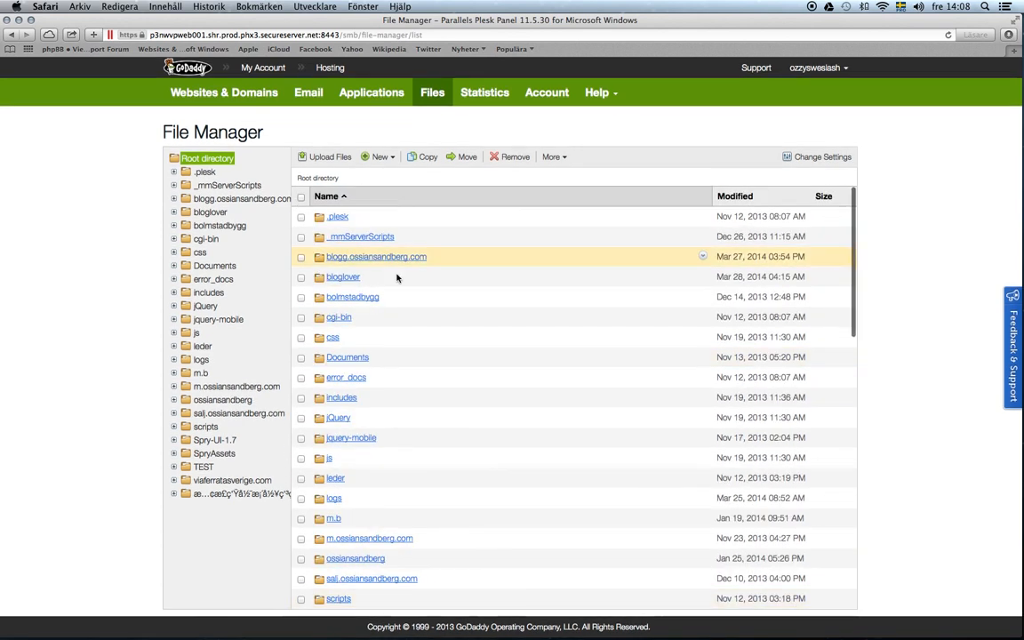
scroll(392, 293, "down", 4)
scroll(392, 293, "down", 10)
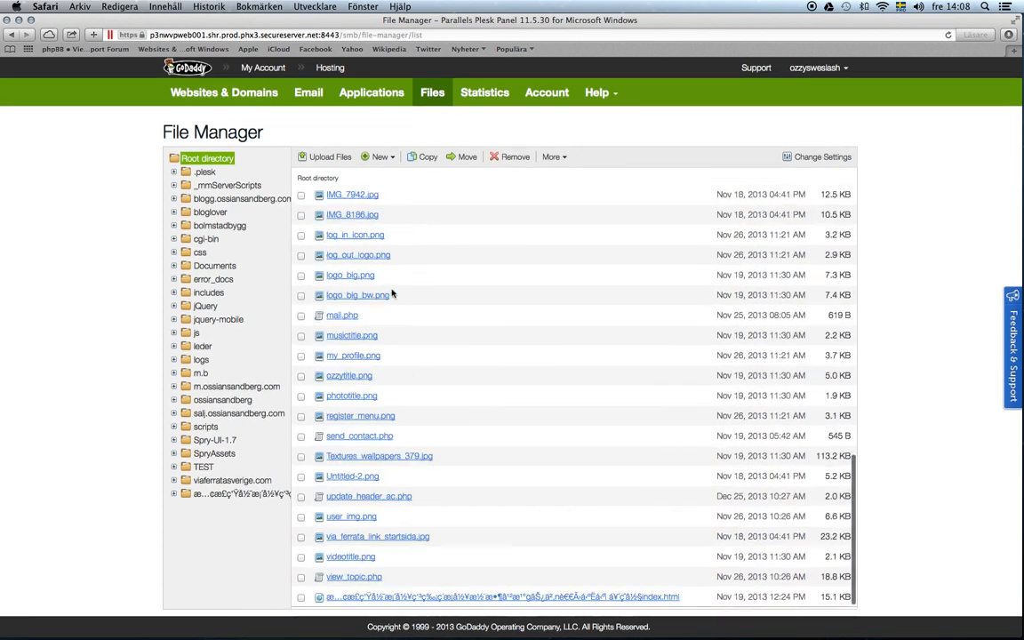
scroll(394, 291, "up", 8)
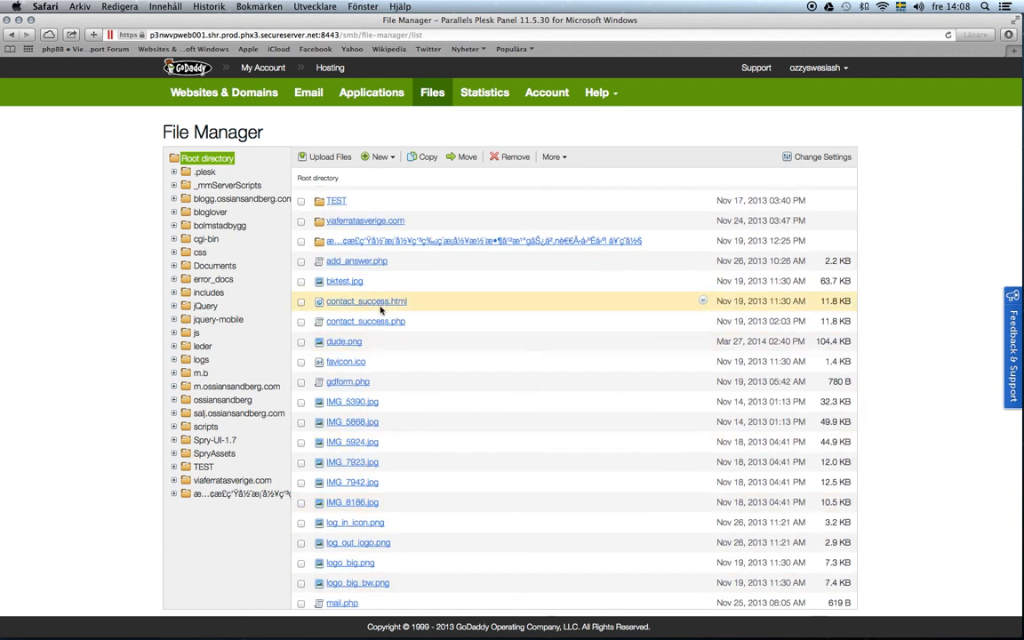
mouse_move(442, 614)
left_click(642, 614)
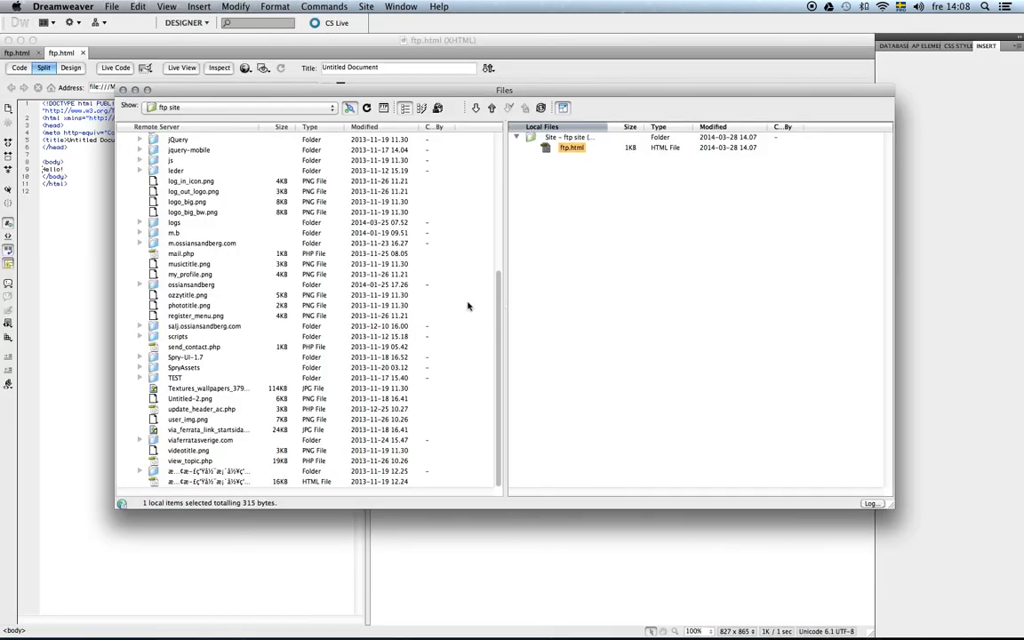
left_click_drag(501, 313, 499, 169)
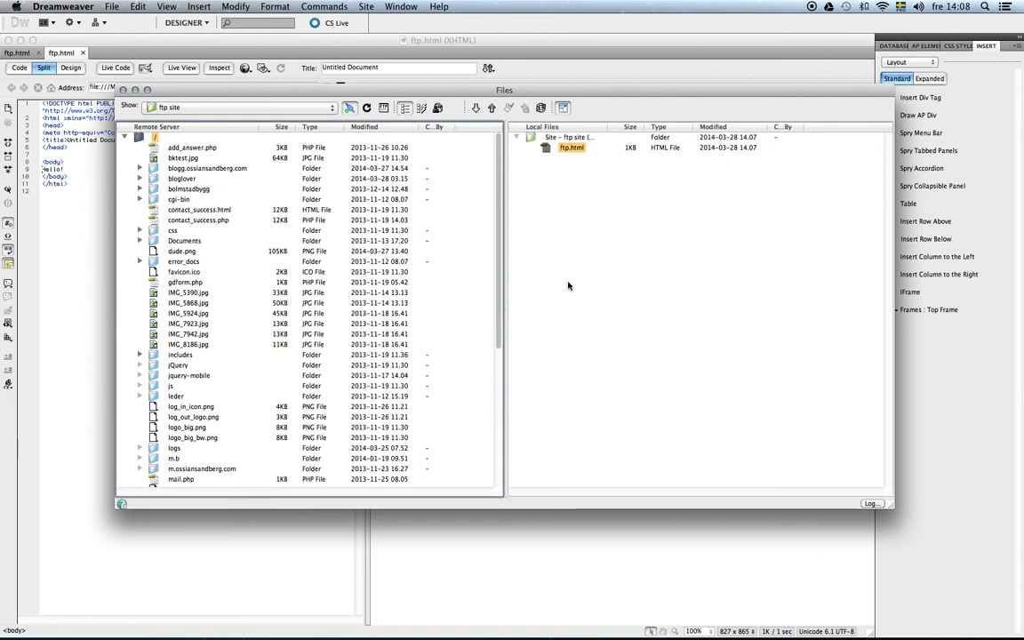